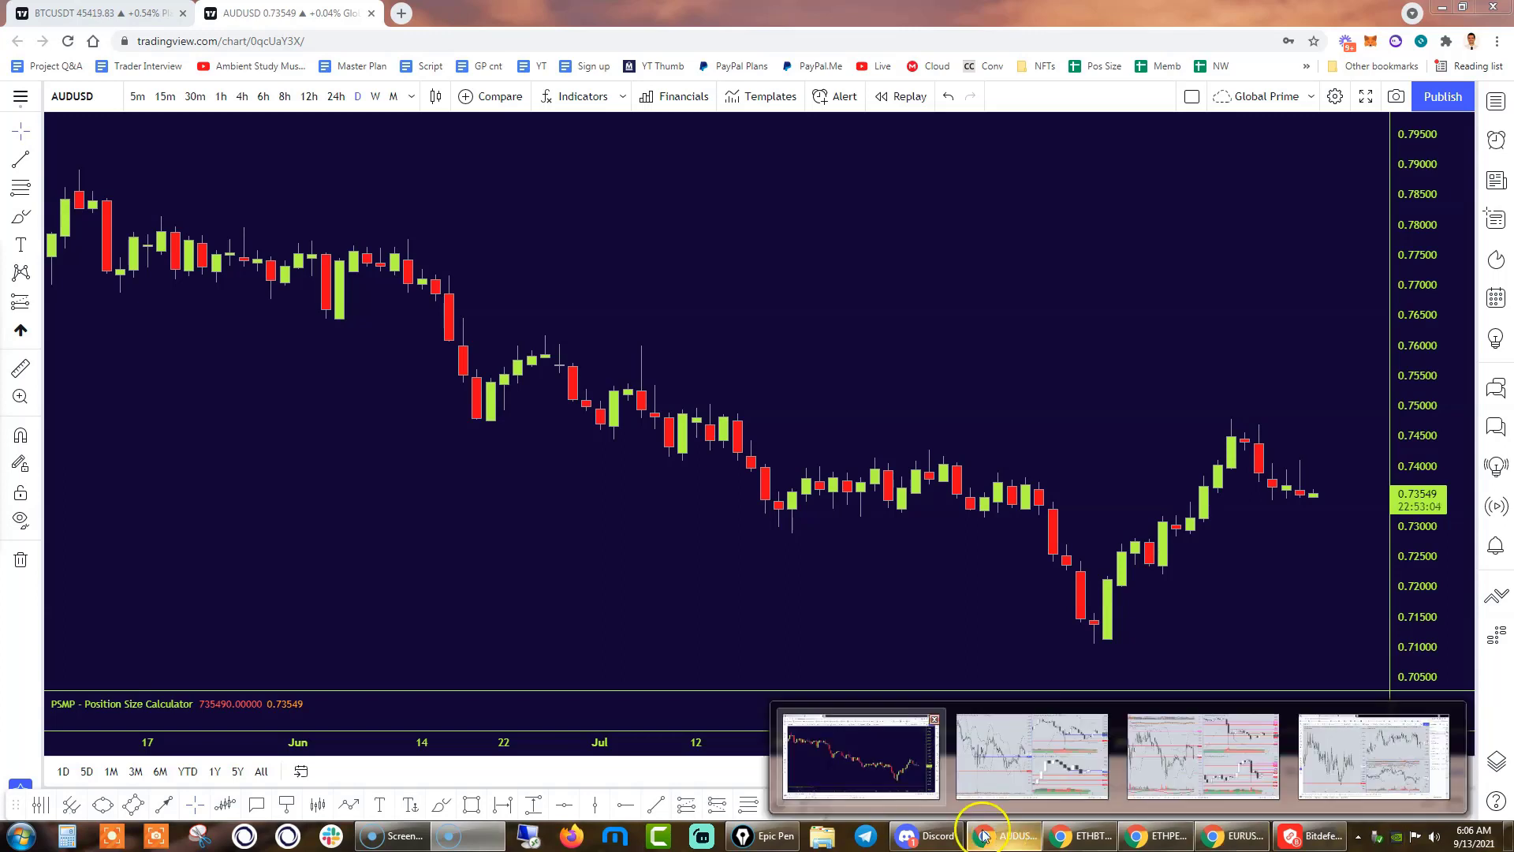
Step: Draw a horizontal ray at about 0.74897 on the AUDUSD daily chart, starting from the 18 June candle low
click(625, 804)
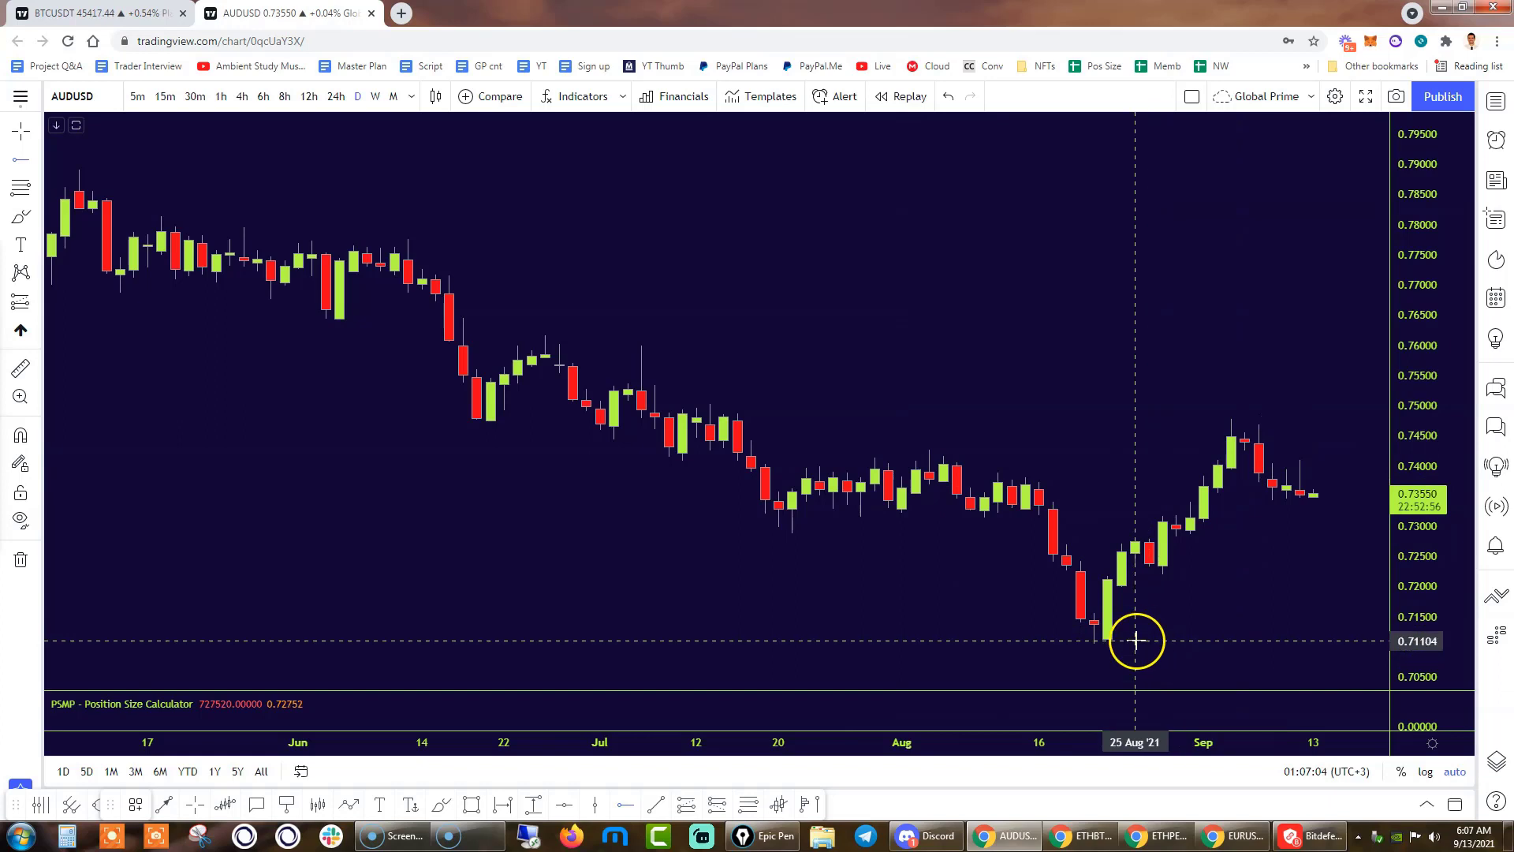
click(1163, 405)
drag(1163, 405, 481, 412)
click(1268, 449)
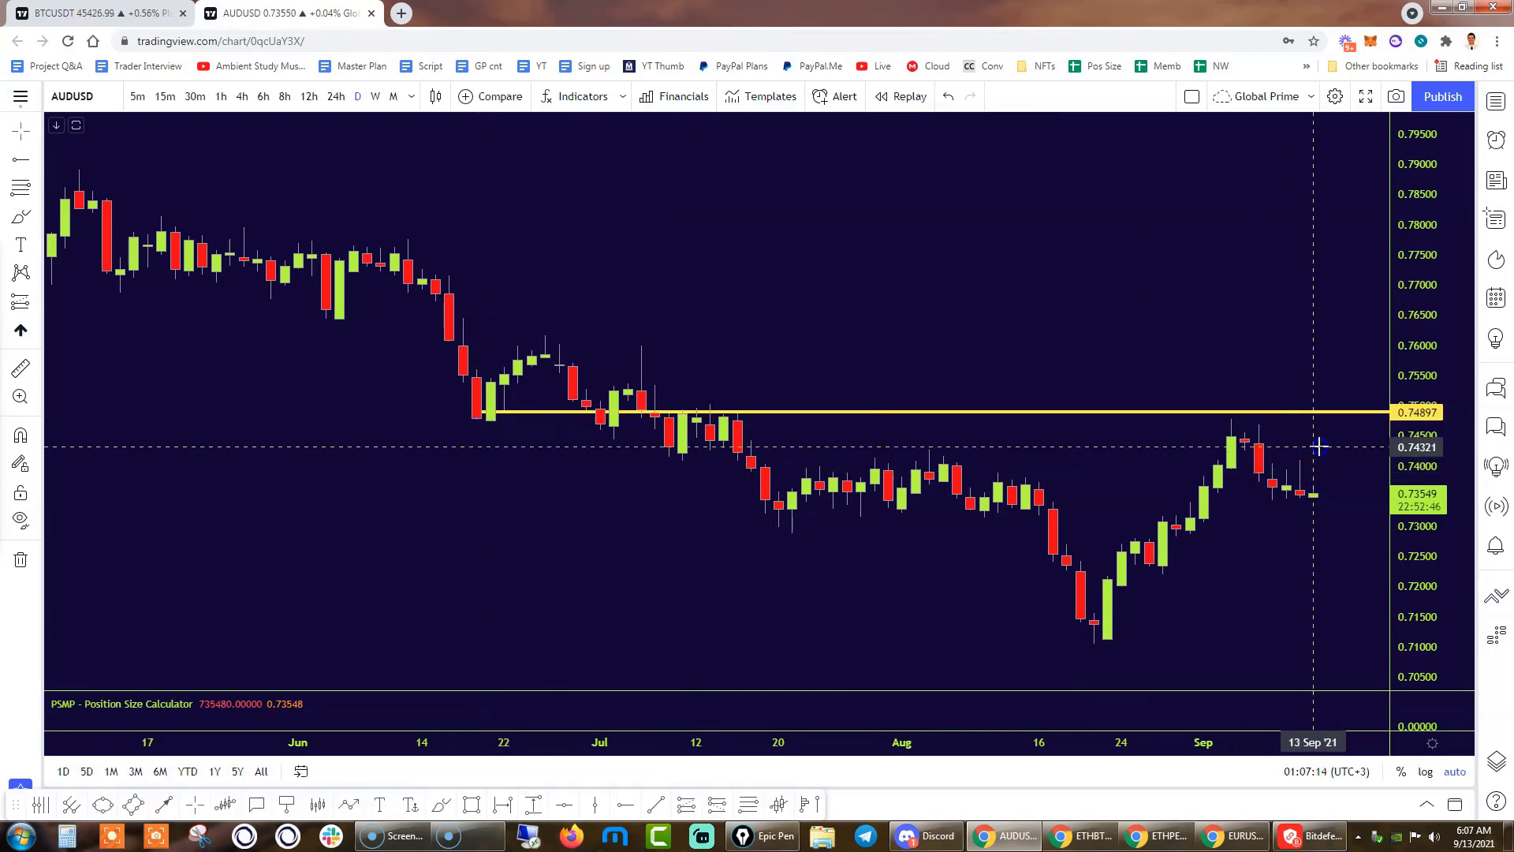
Step: Select the yellow horizontal ray and open a new alert for it
drag(1318, 410, 1322, 413)
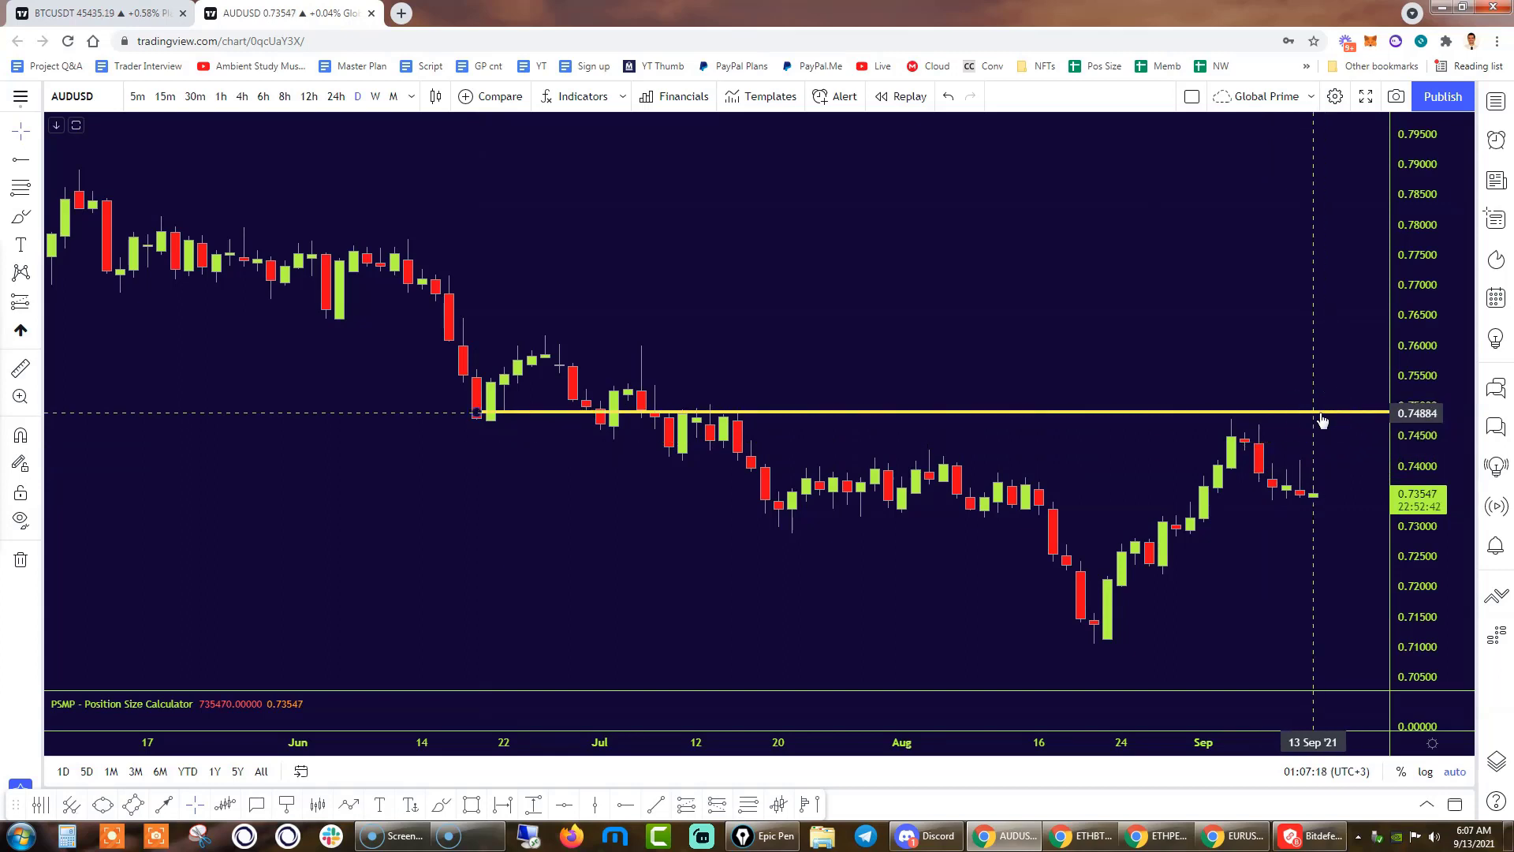
drag(1321, 415, 1323, 416)
drag(1323, 416, 1323, 412)
right_click(1323, 412)
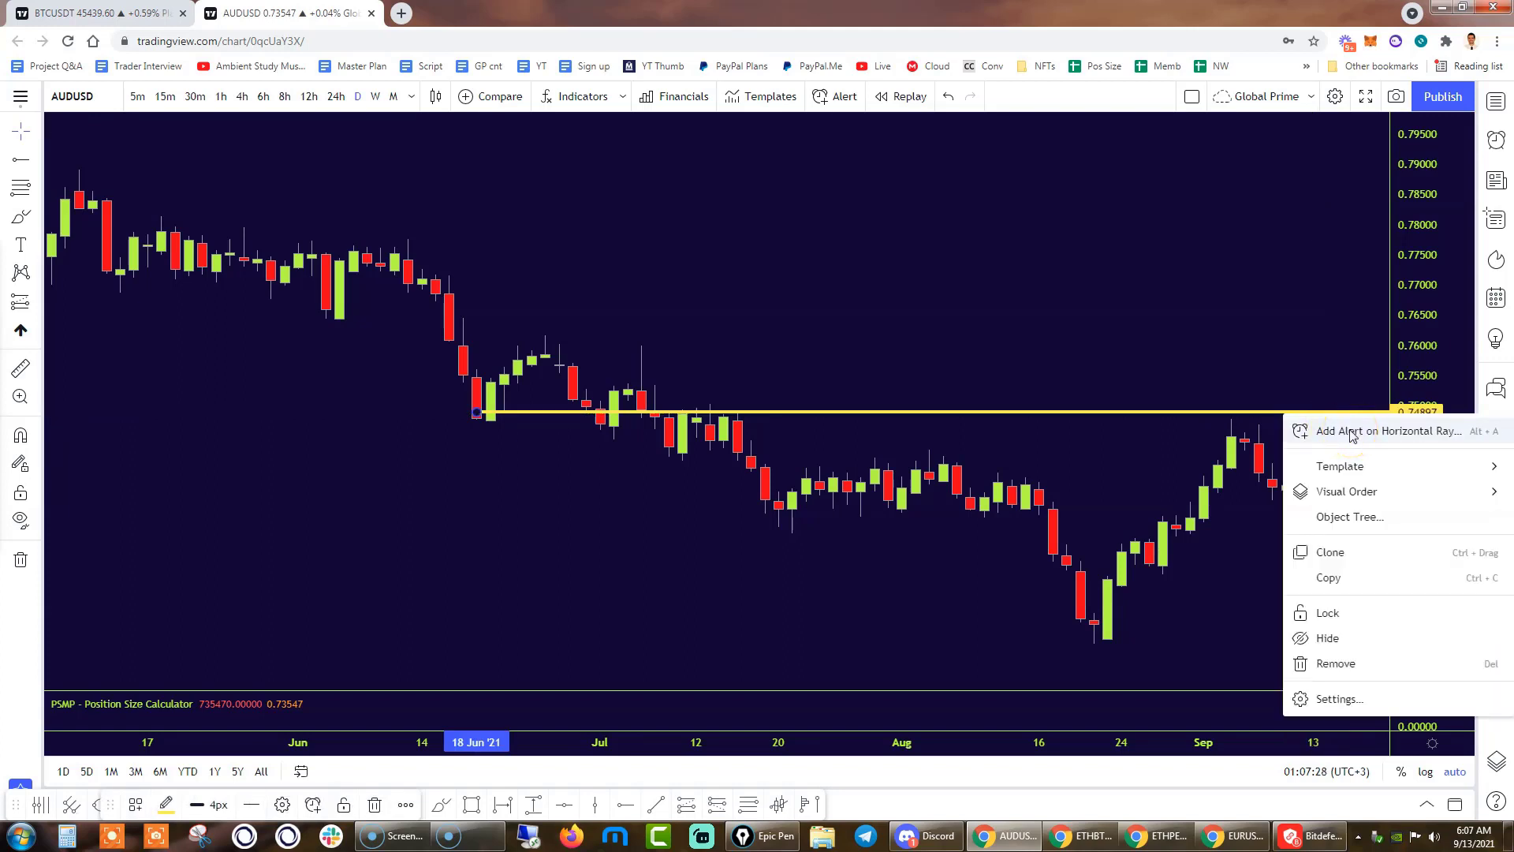
click(1351, 433)
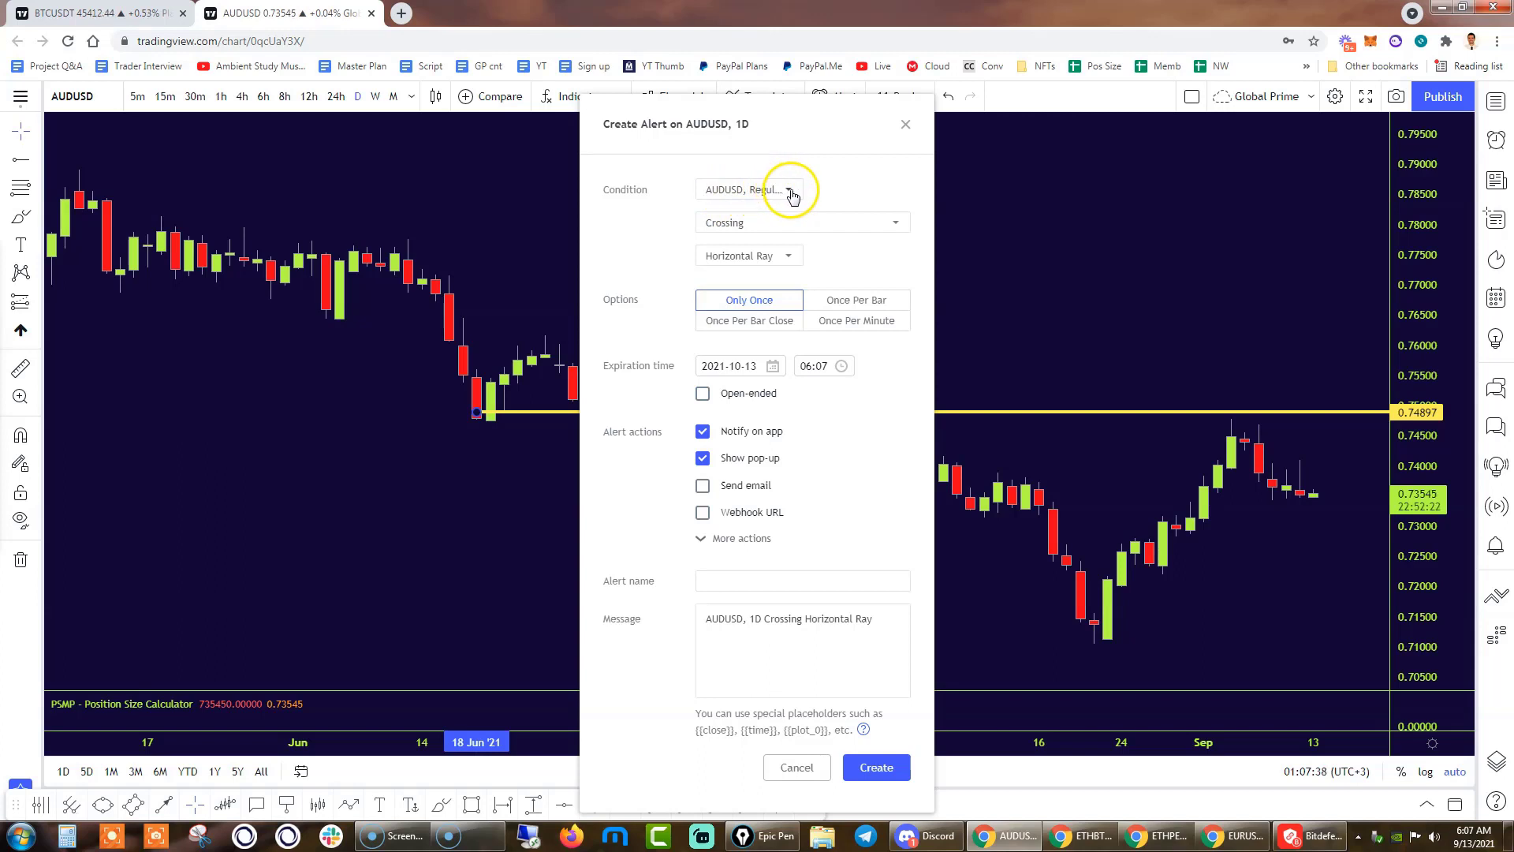
Step: Review the alert's condition choices, keeping Crossing, and look over its frequency and expiration options
click(816, 228)
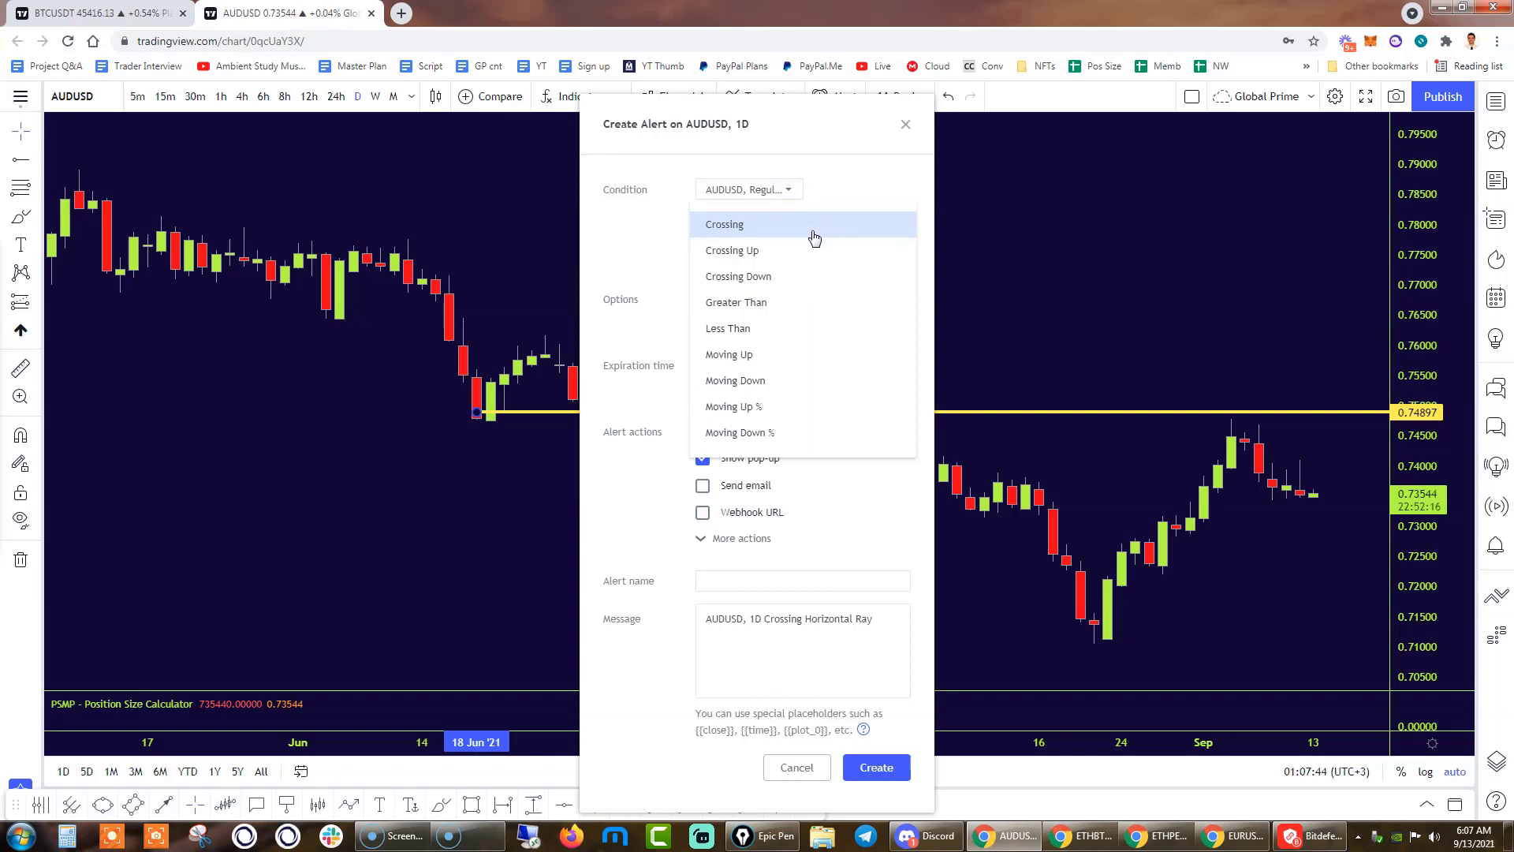
drag(813, 241, 1110, 366)
click(867, 202)
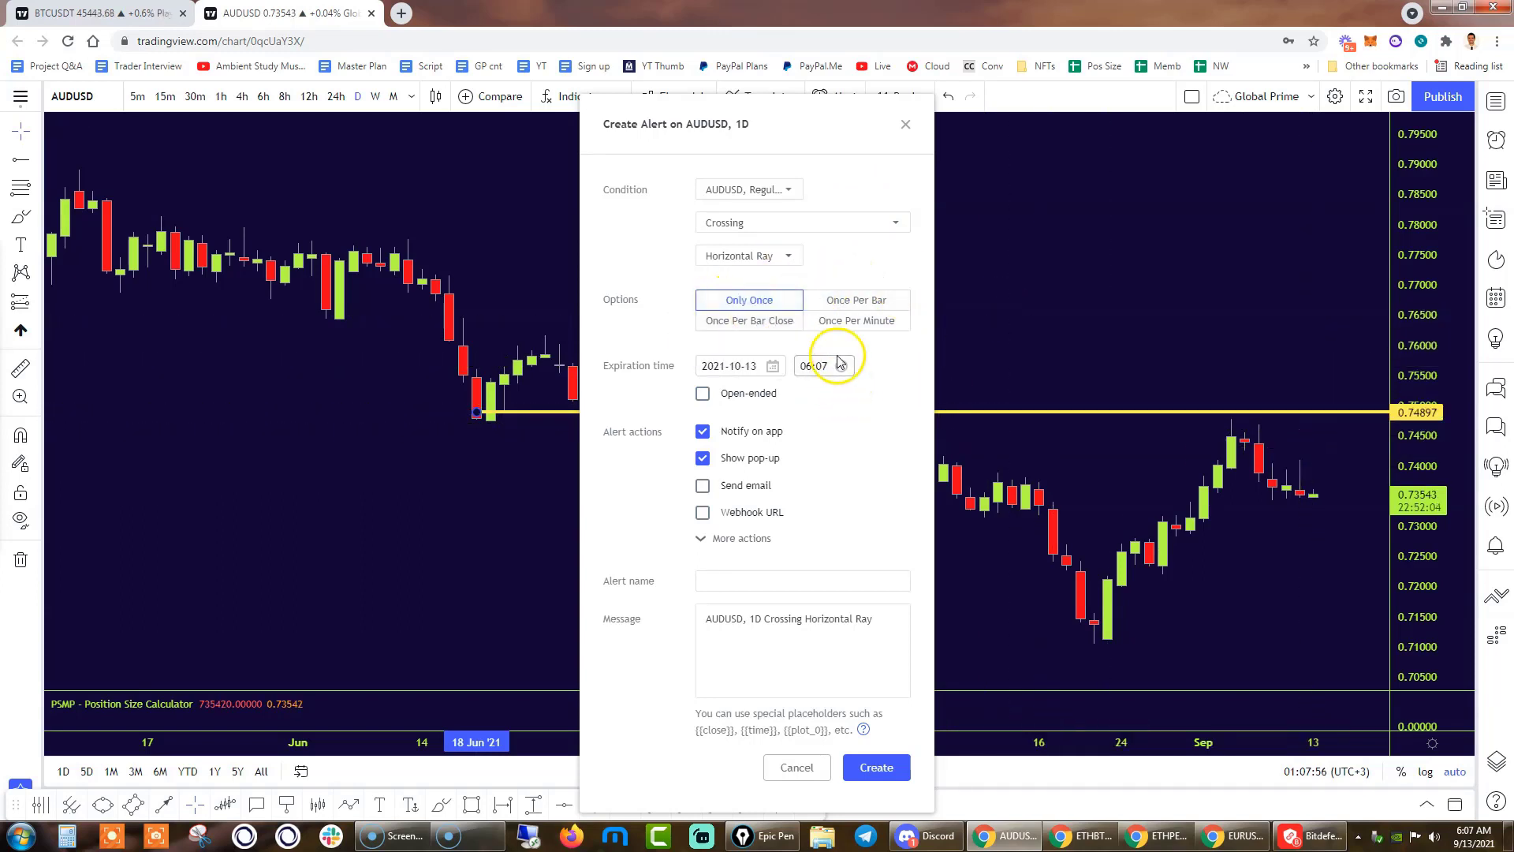
click(878, 354)
click(786, 324)
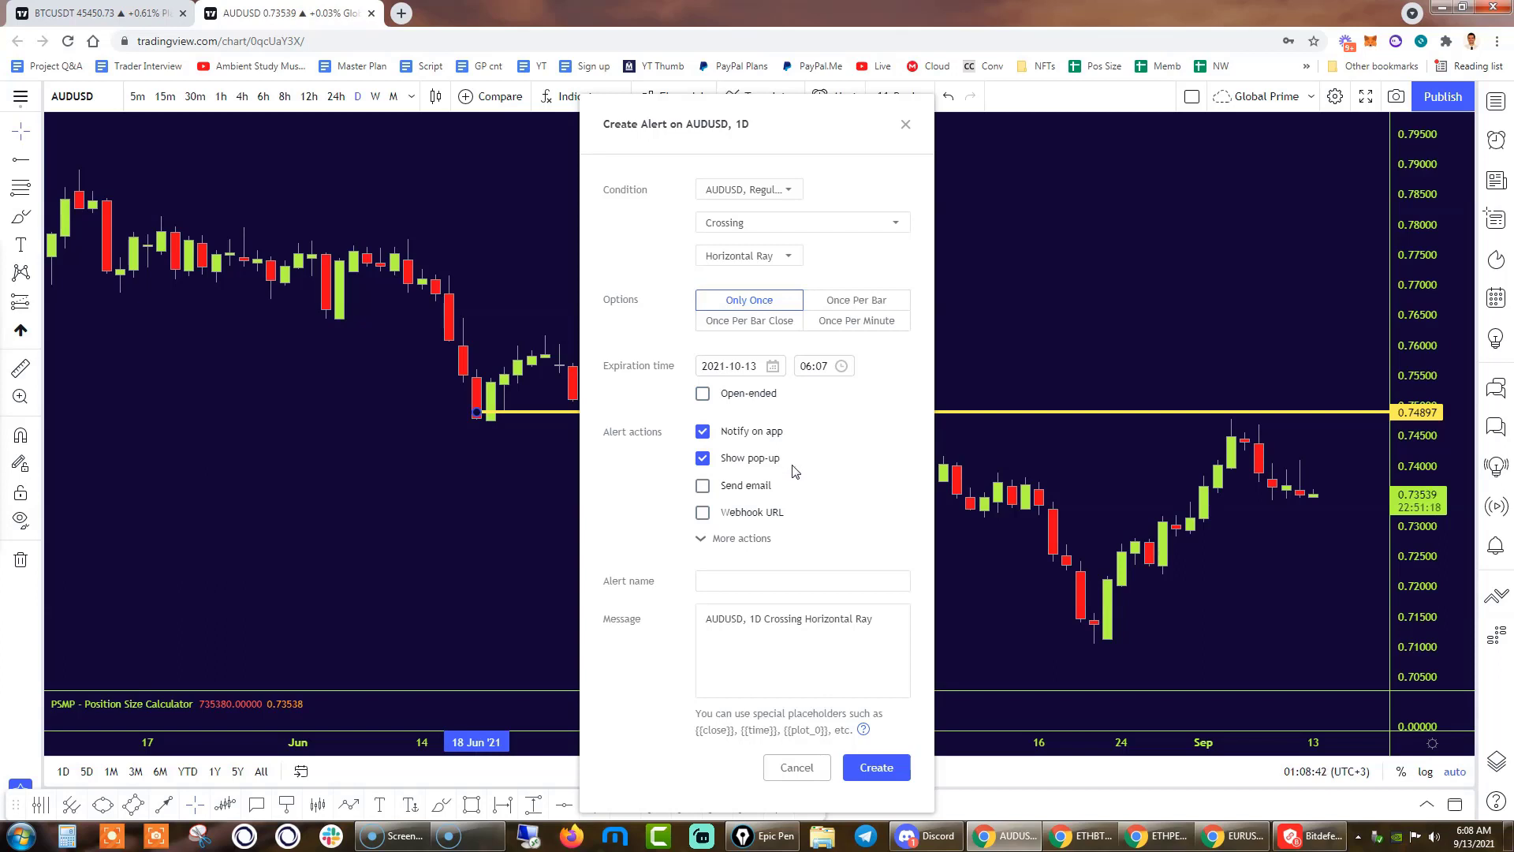
Step: Expand the additional alert actions and look through the available alert sounds, keeping 3 Notes Reverb
click(809, 474)
click(820, 467)
click(727, 540)
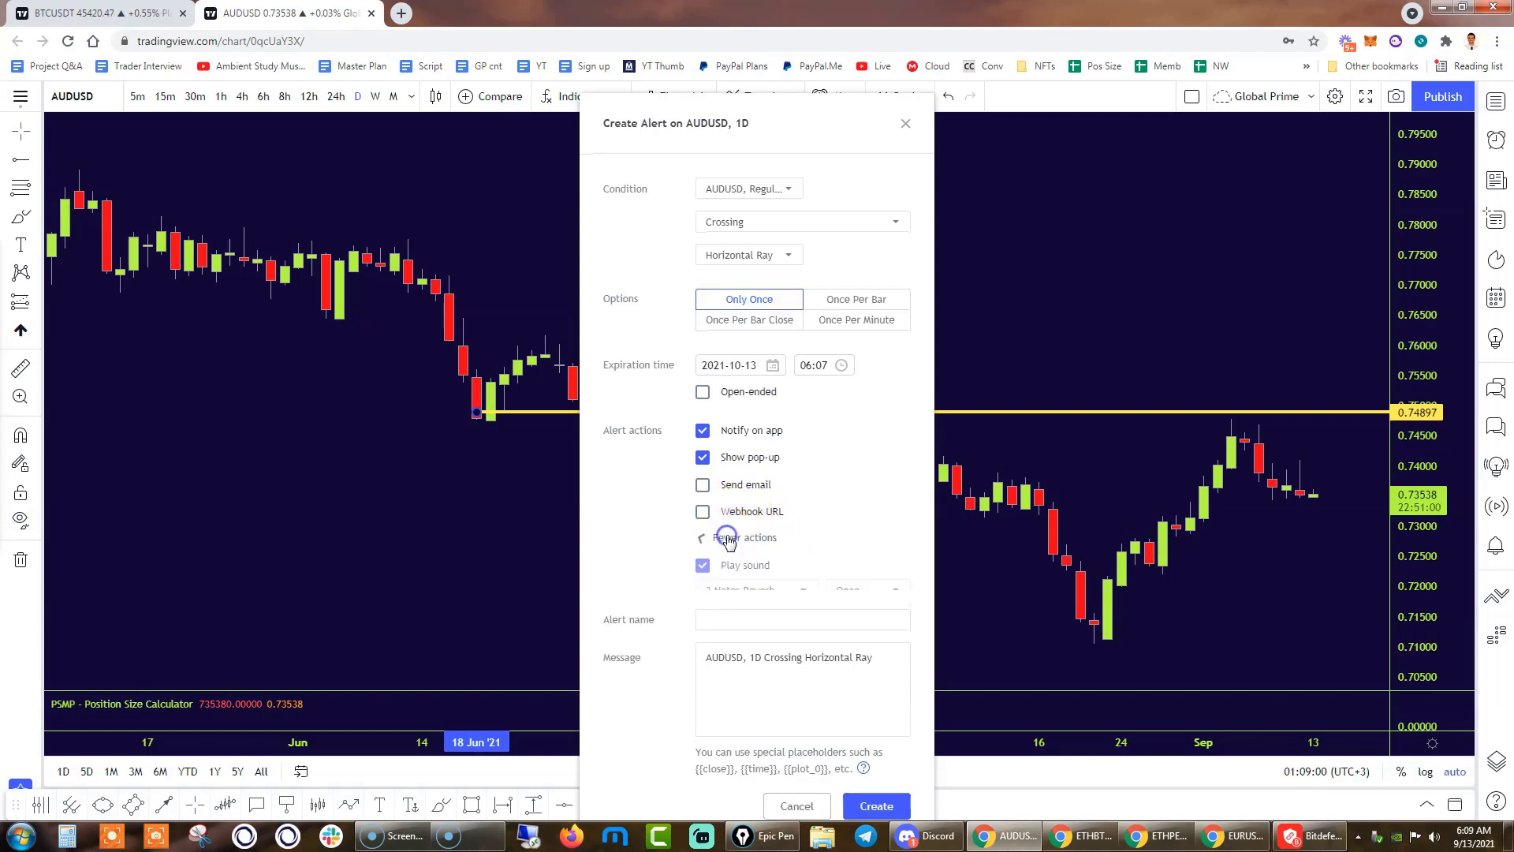
click(789, 588)
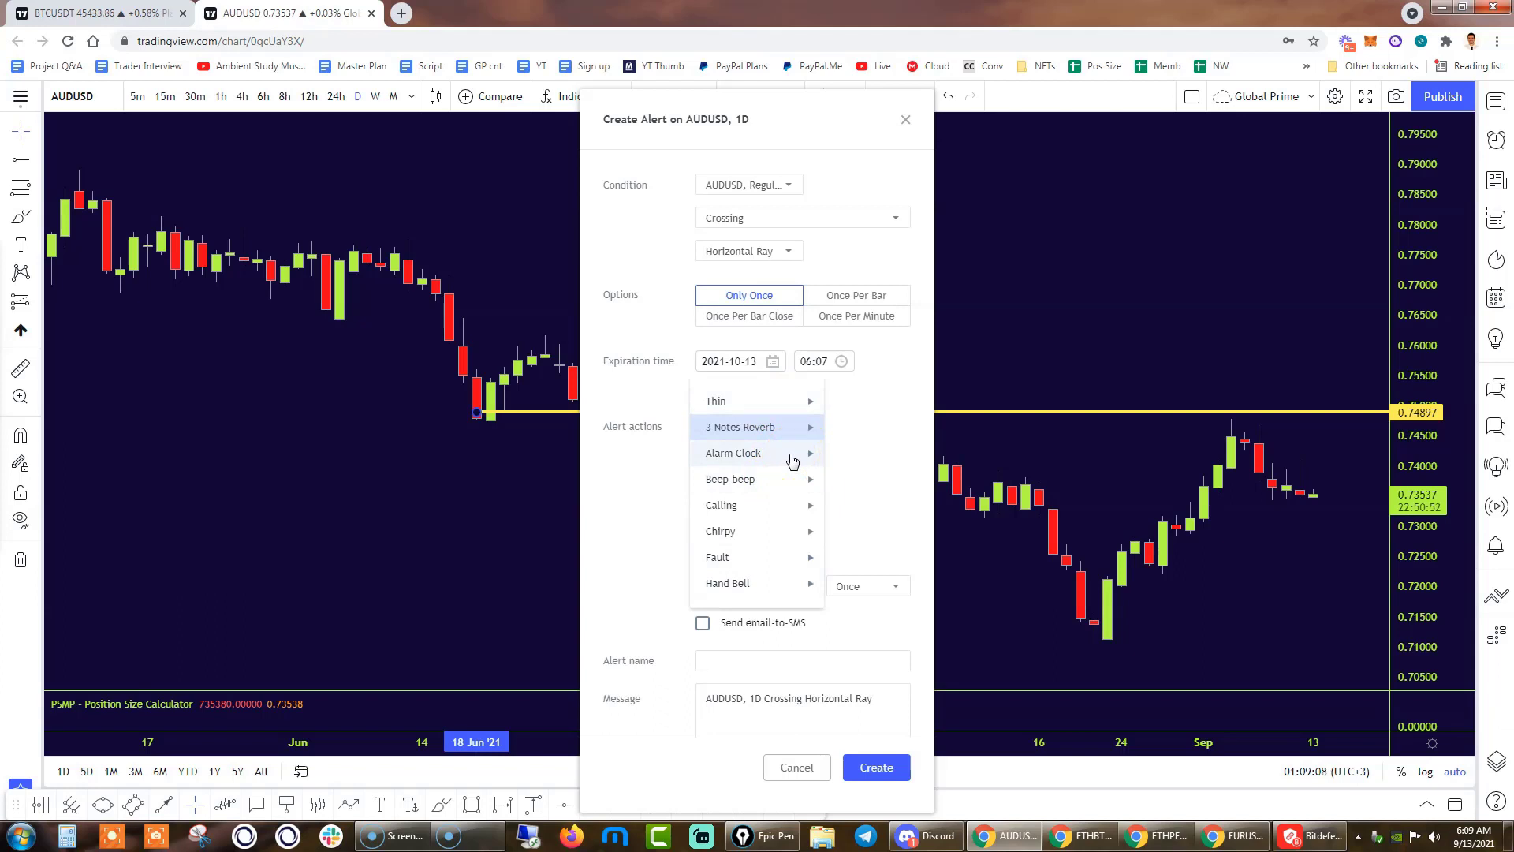
click(866, 545)
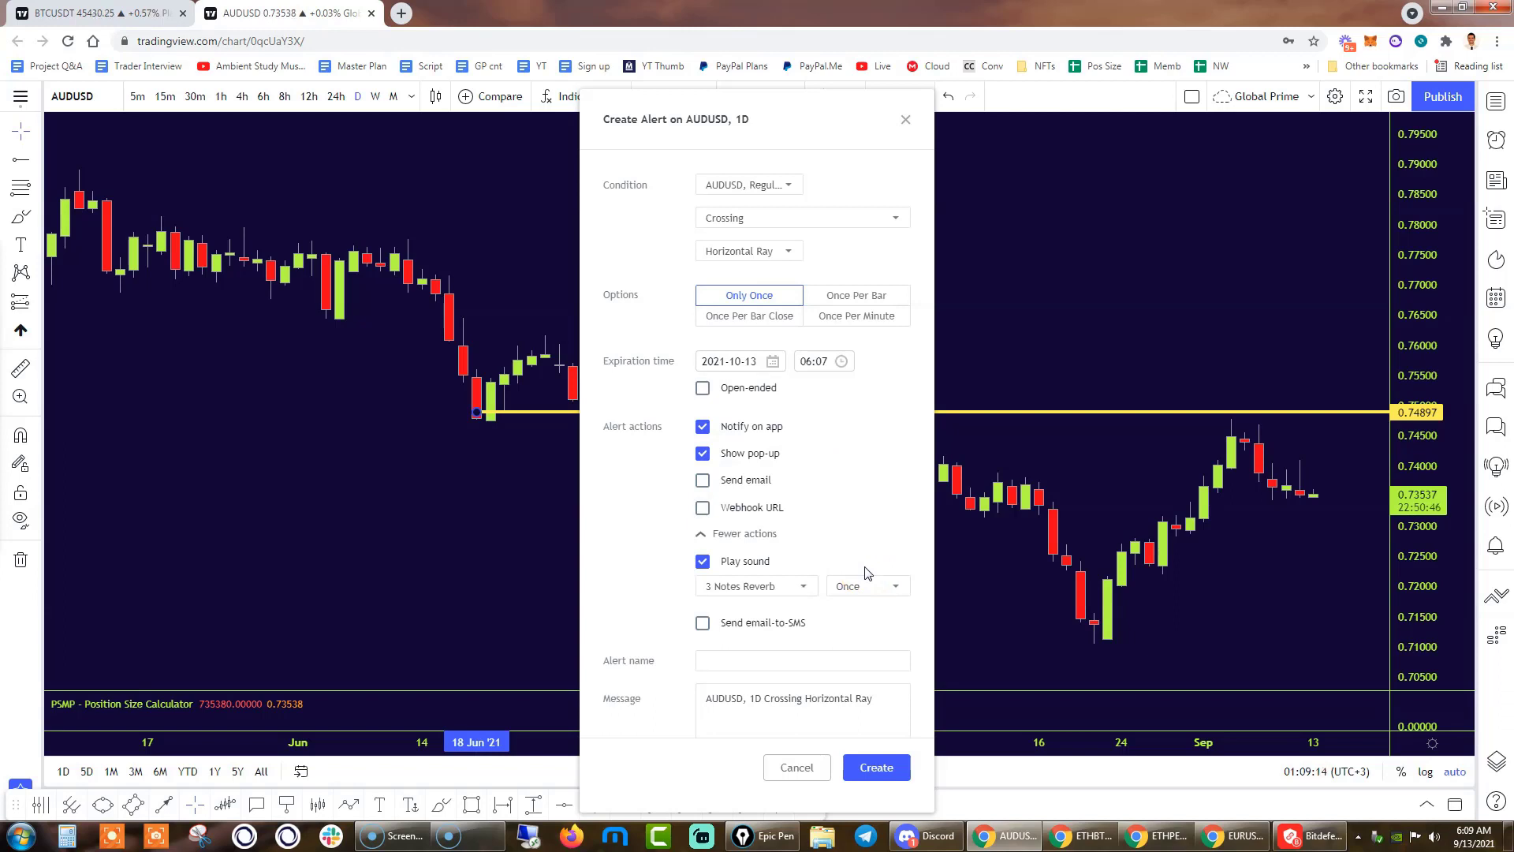
Step: Check the sound duration choices, keep Once, and create the Crossing alert on the horizontal ray
click(868, 589)
click(868, 588)
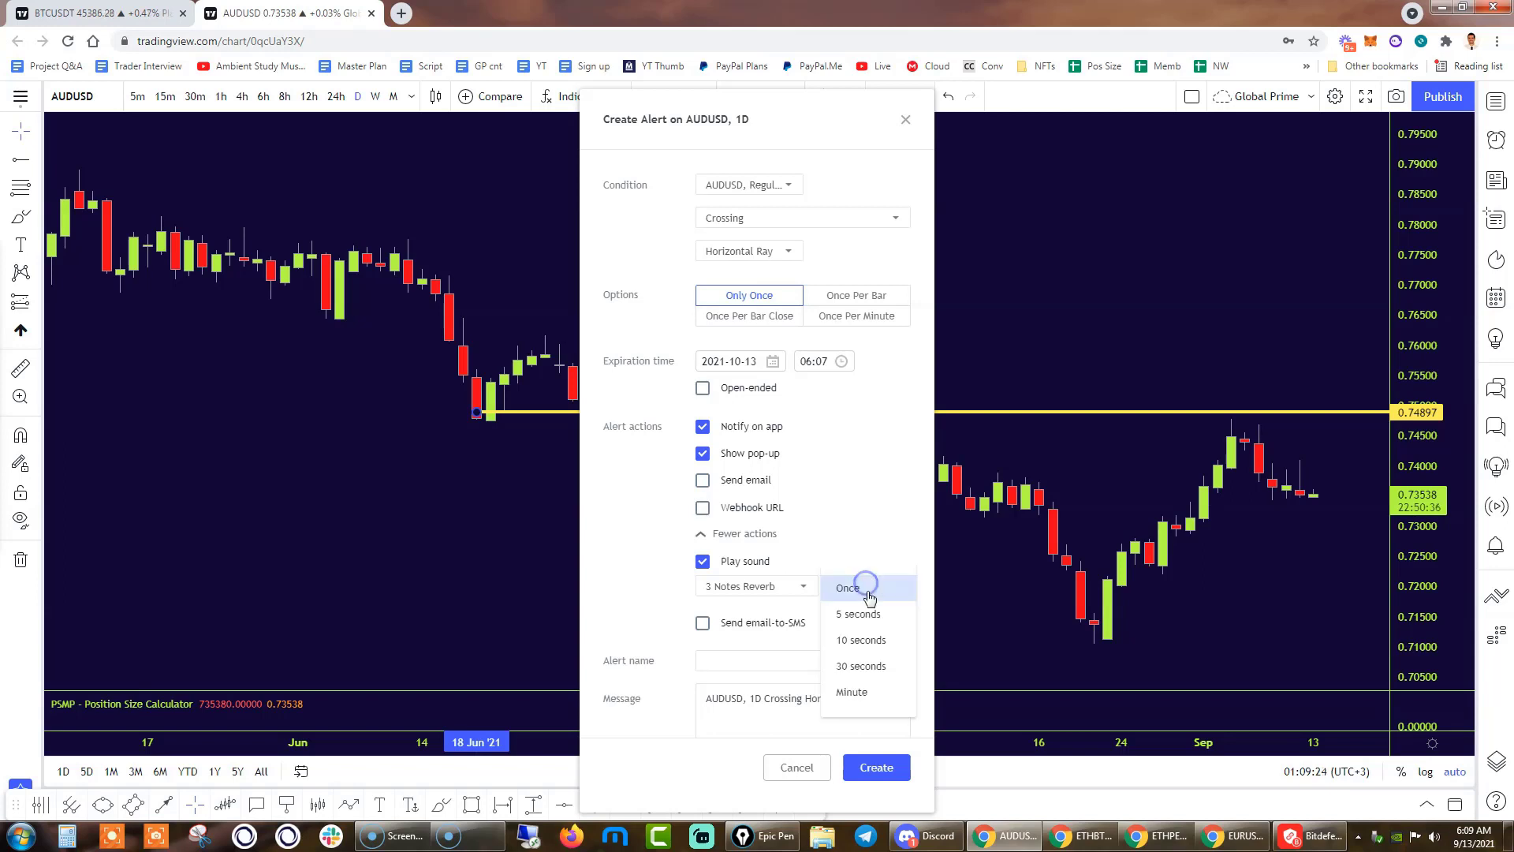
click(873, 605)
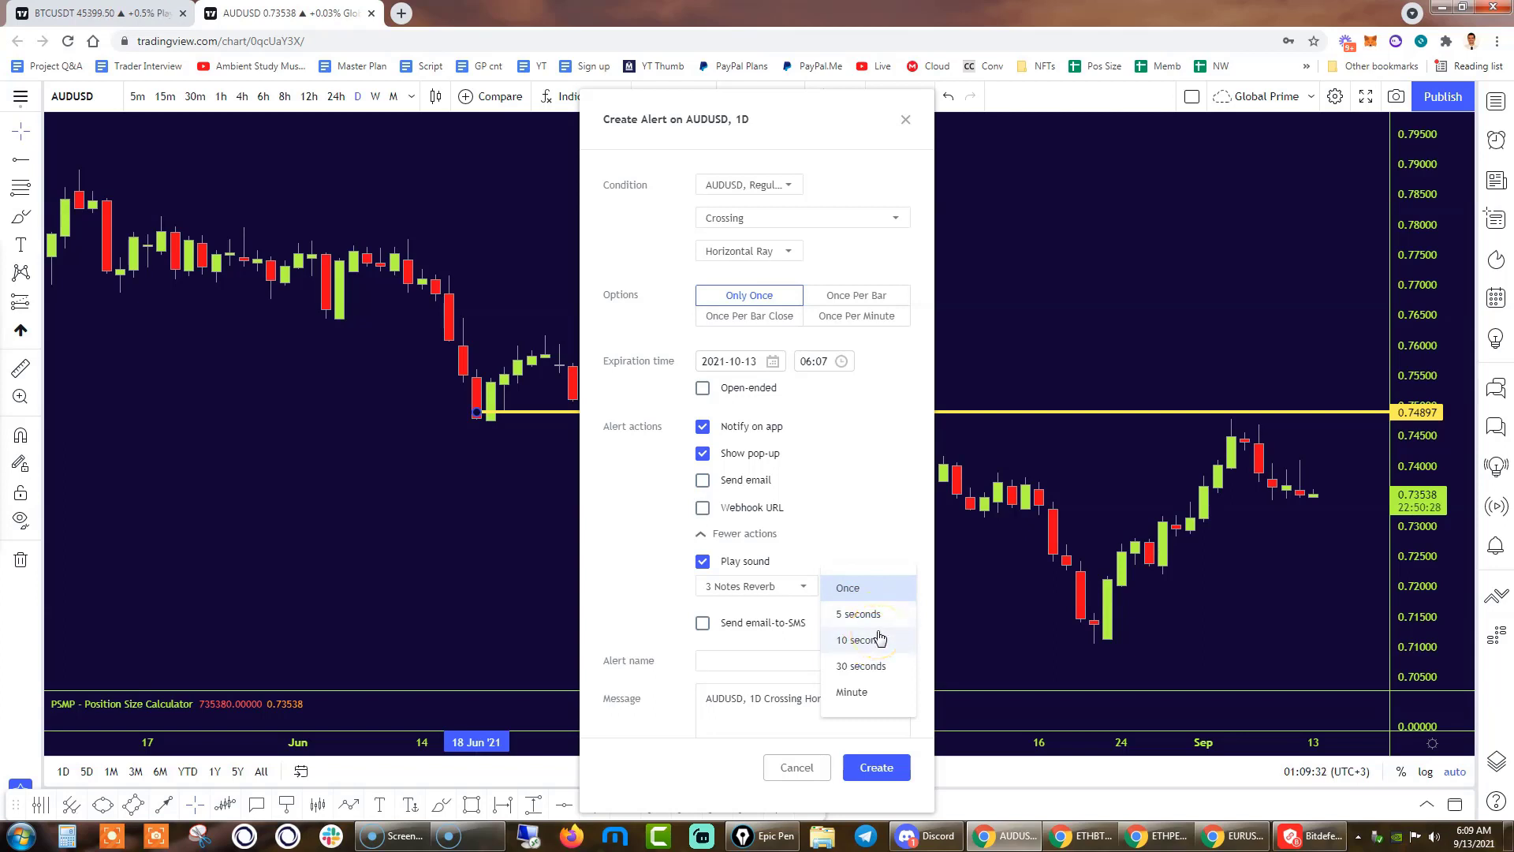
click(889, 616)
click(885, 583)
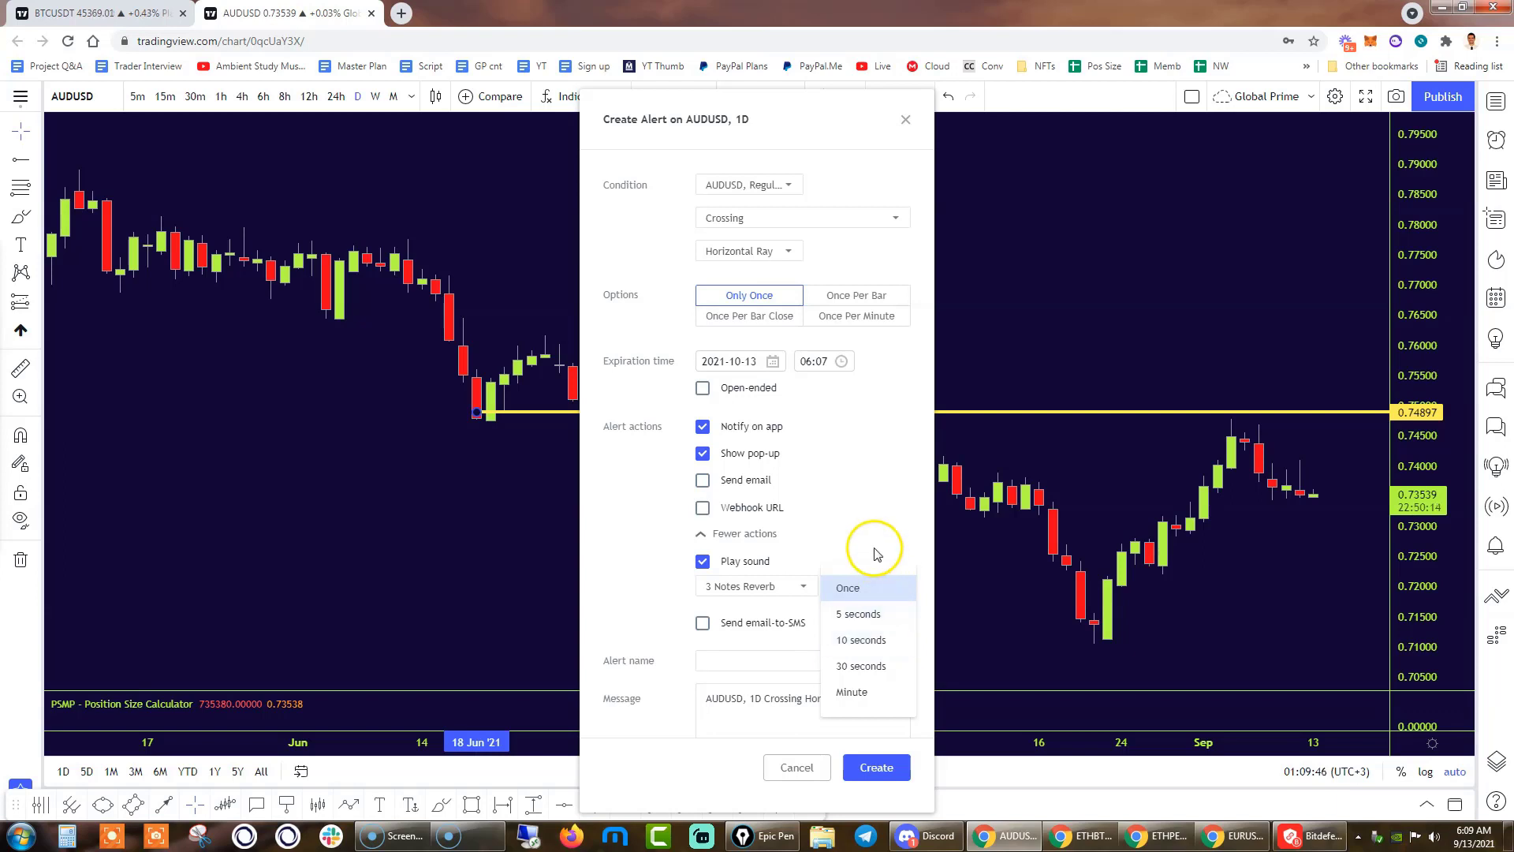
click(874, 550)
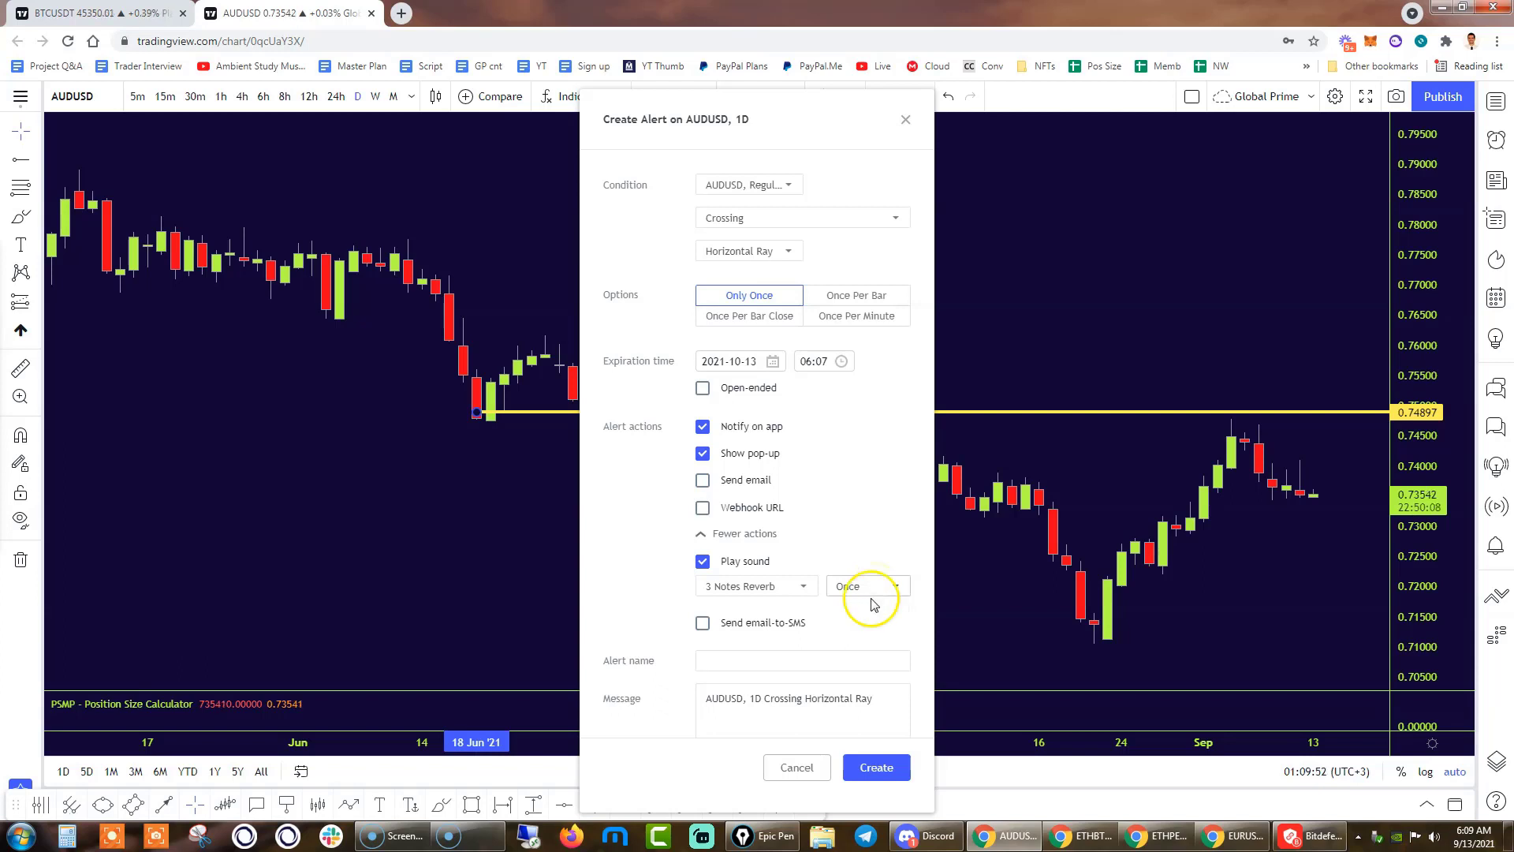
click(889, 769)
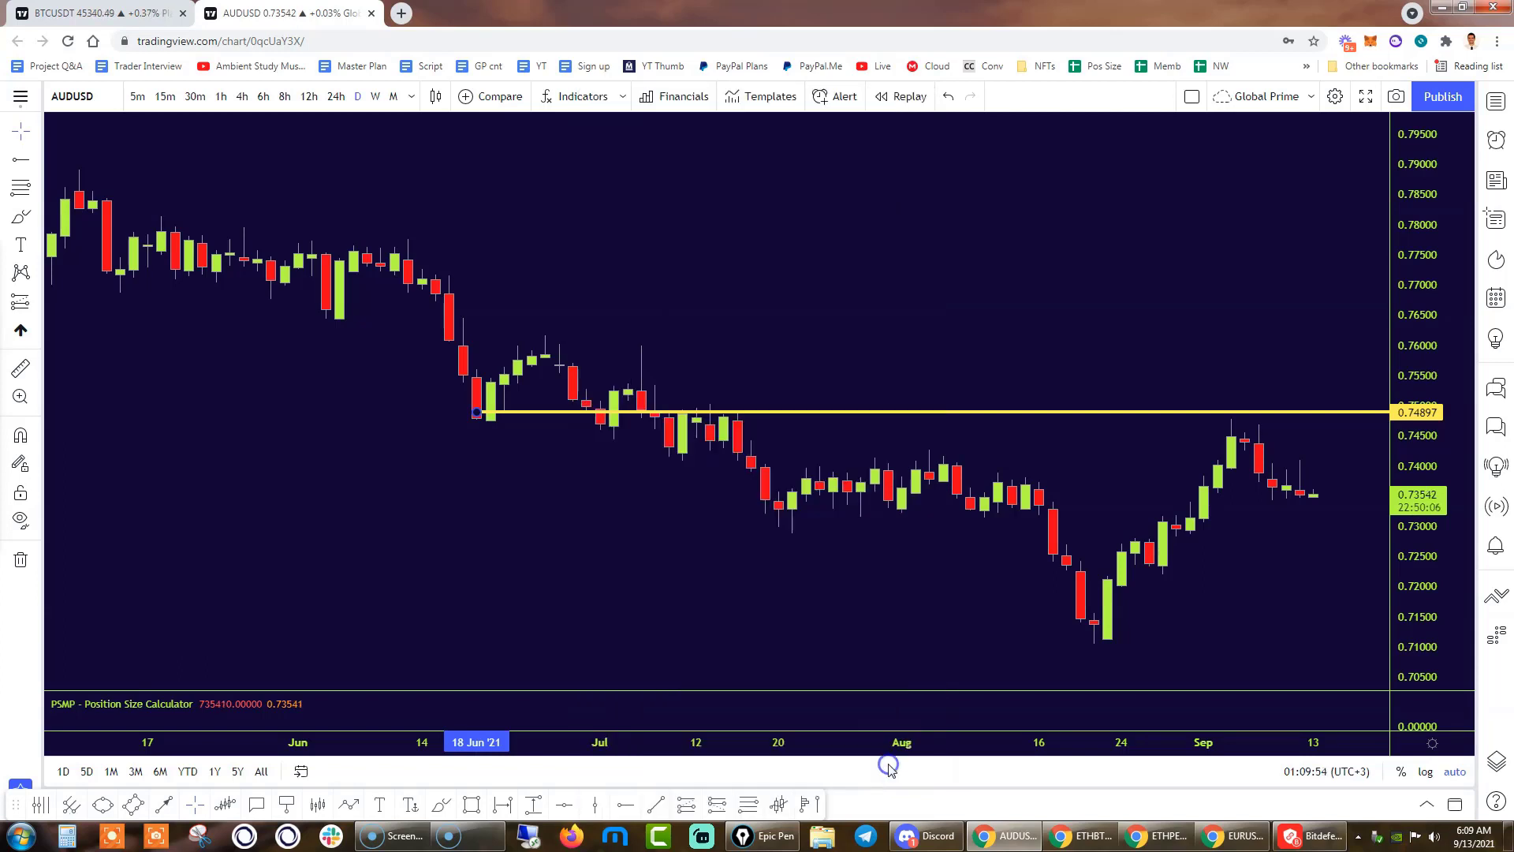
click(1383, 491)
click(1360, 464)
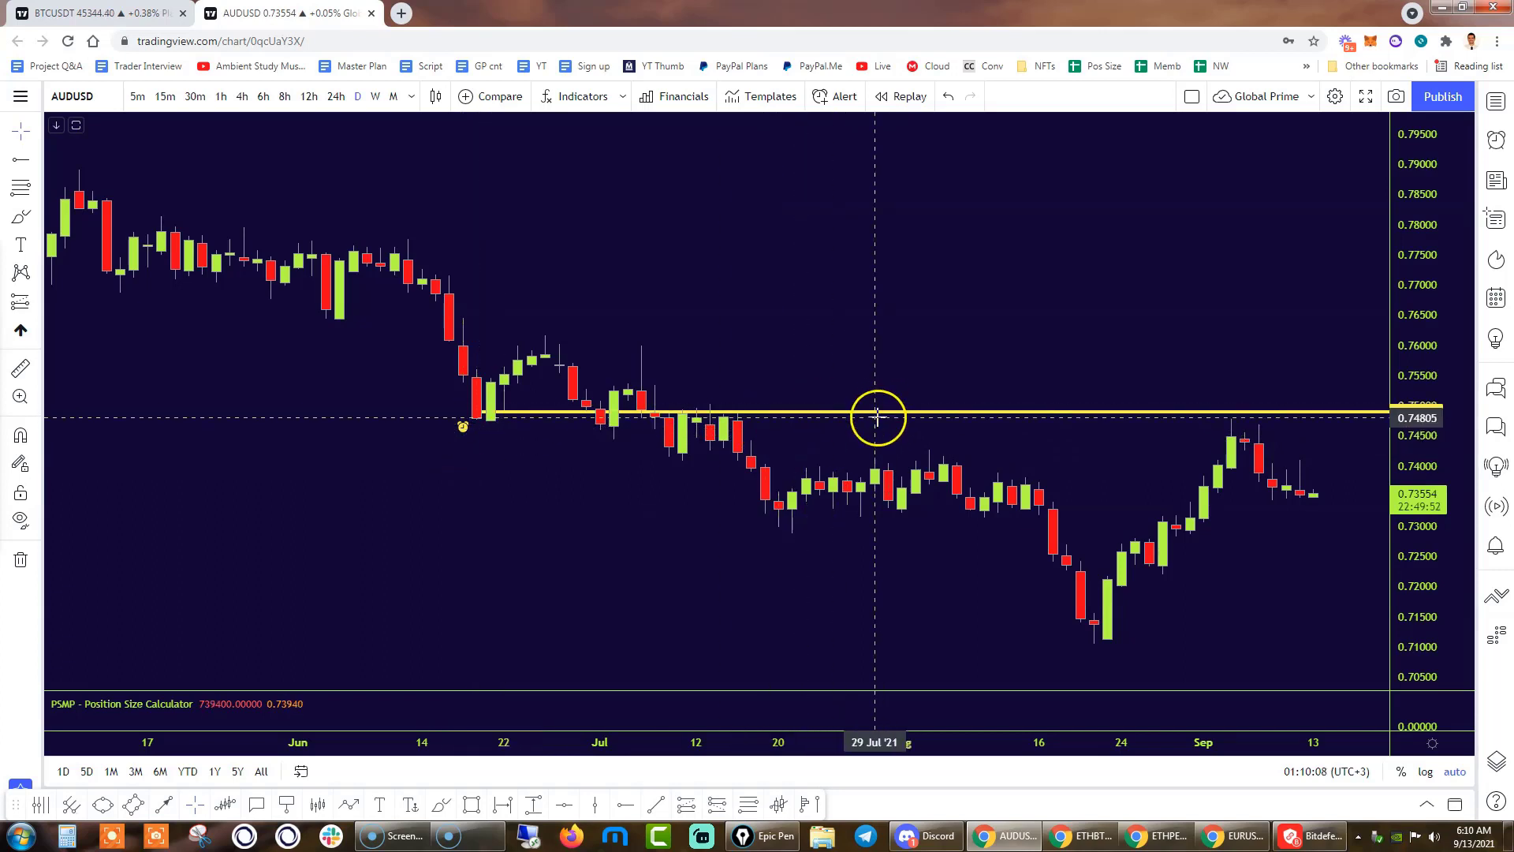
click(459, 456)
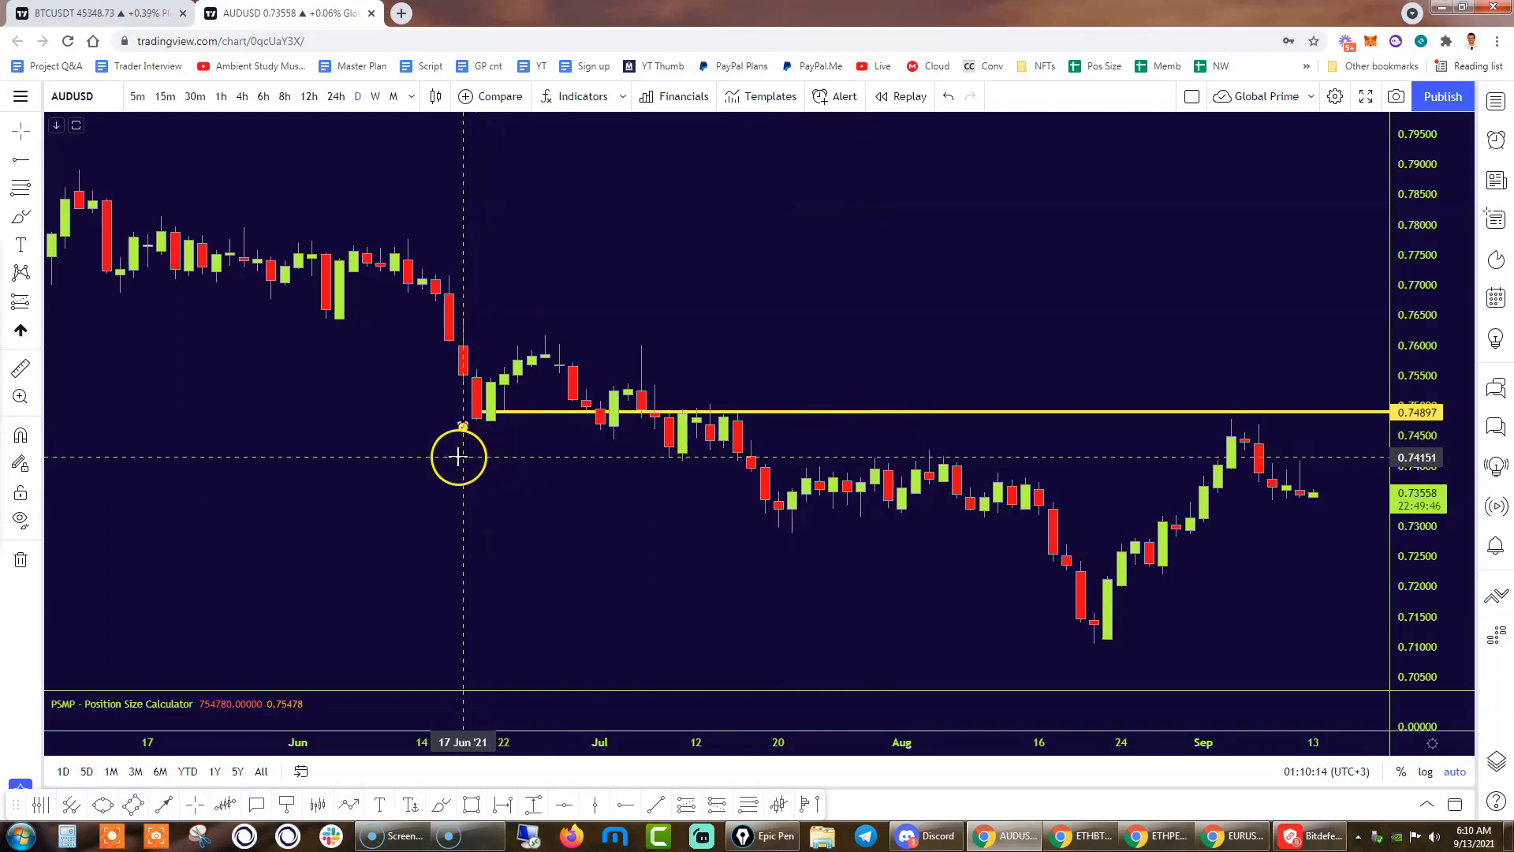
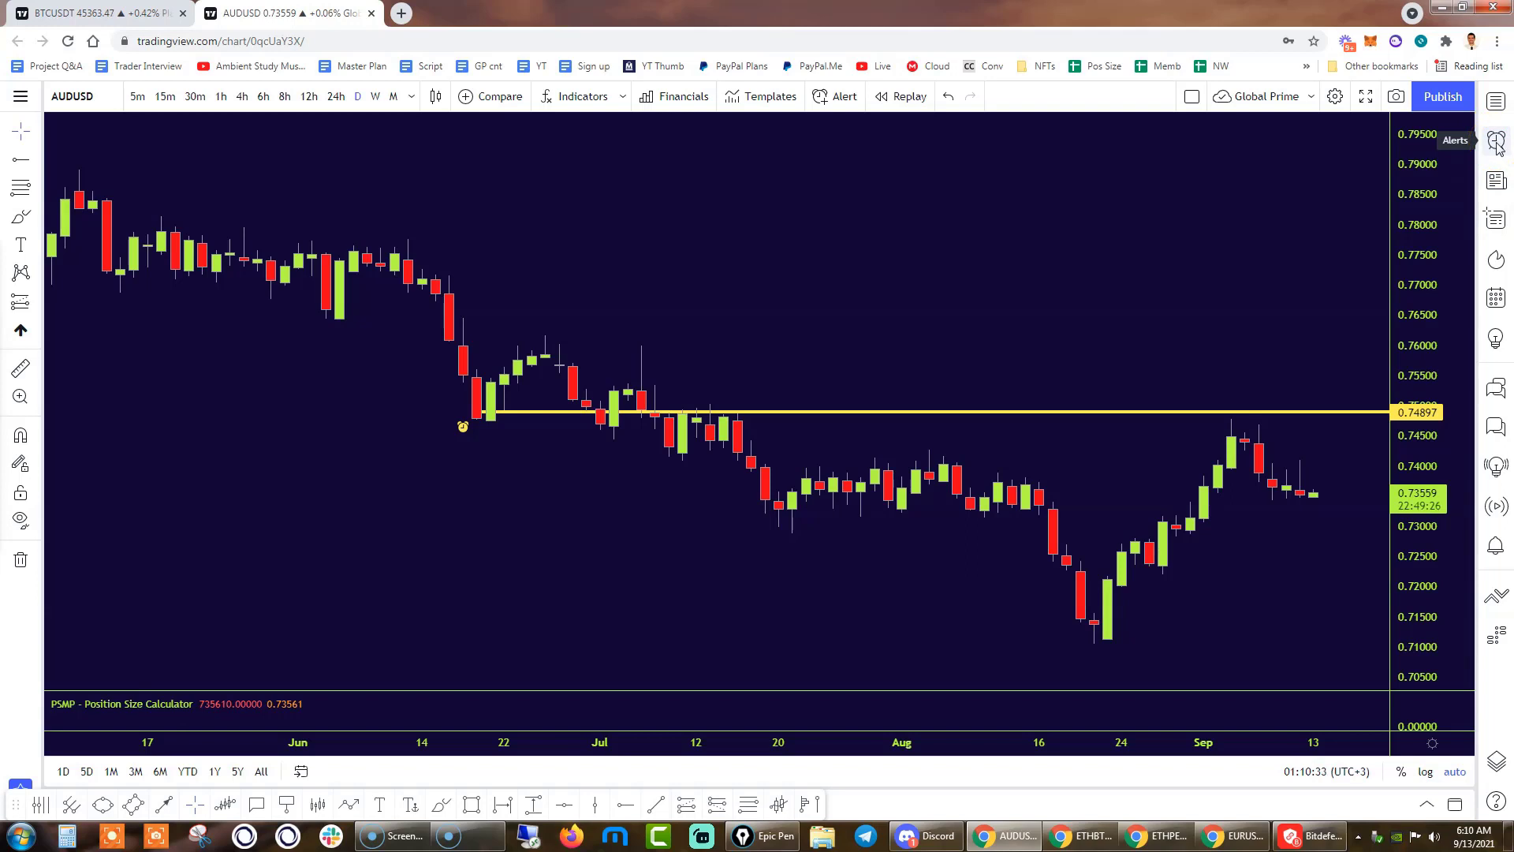
Step: Open the alerts list, look over its management options, and remove all existing alerts
click(1497, 142)
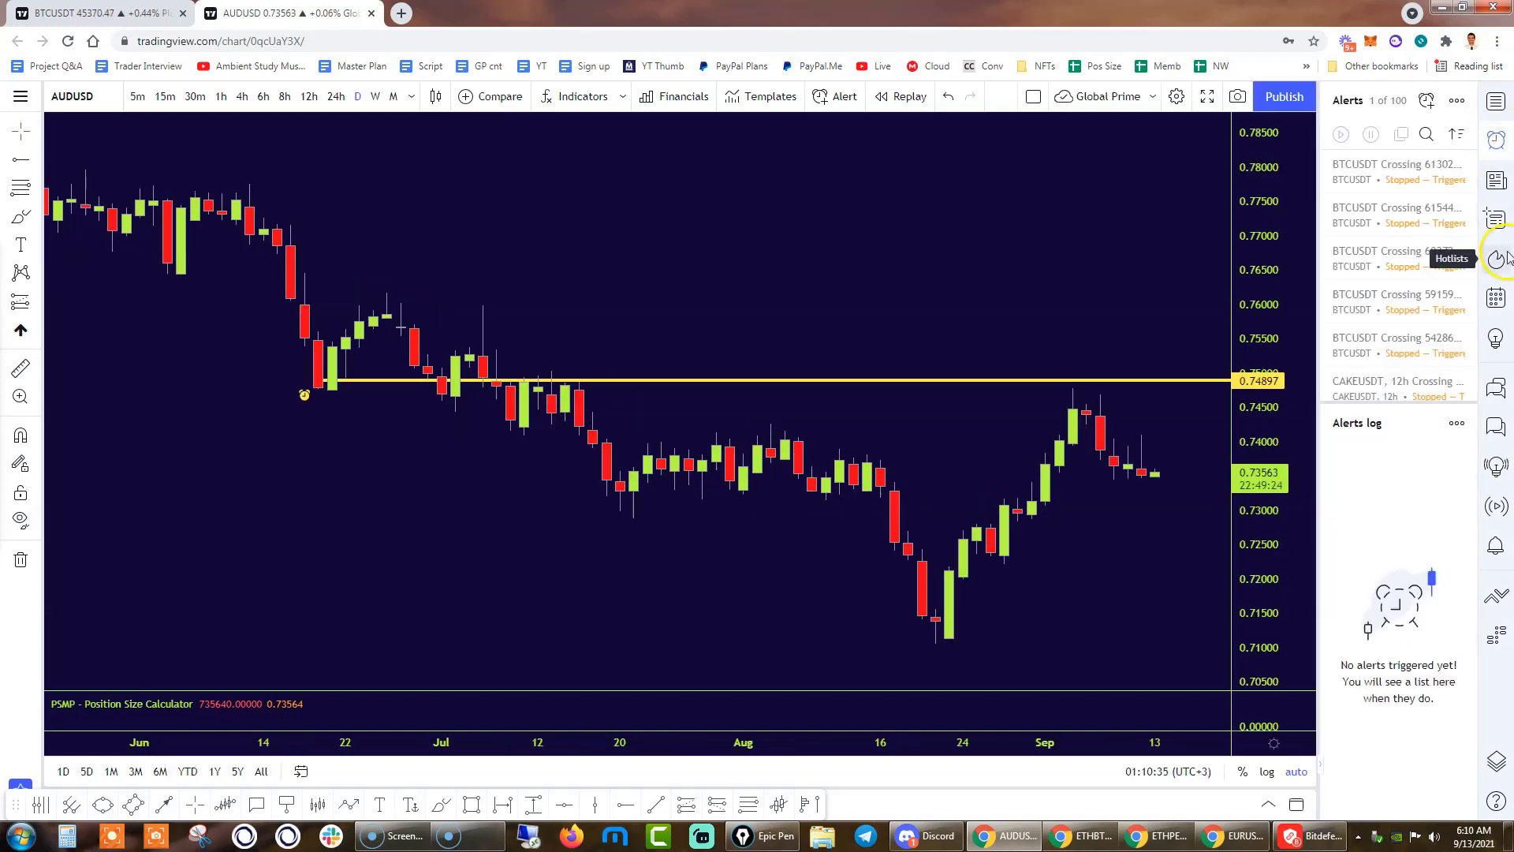
scroll(1412, 268, down, 2)
scroll(1434, 287, up, 2)
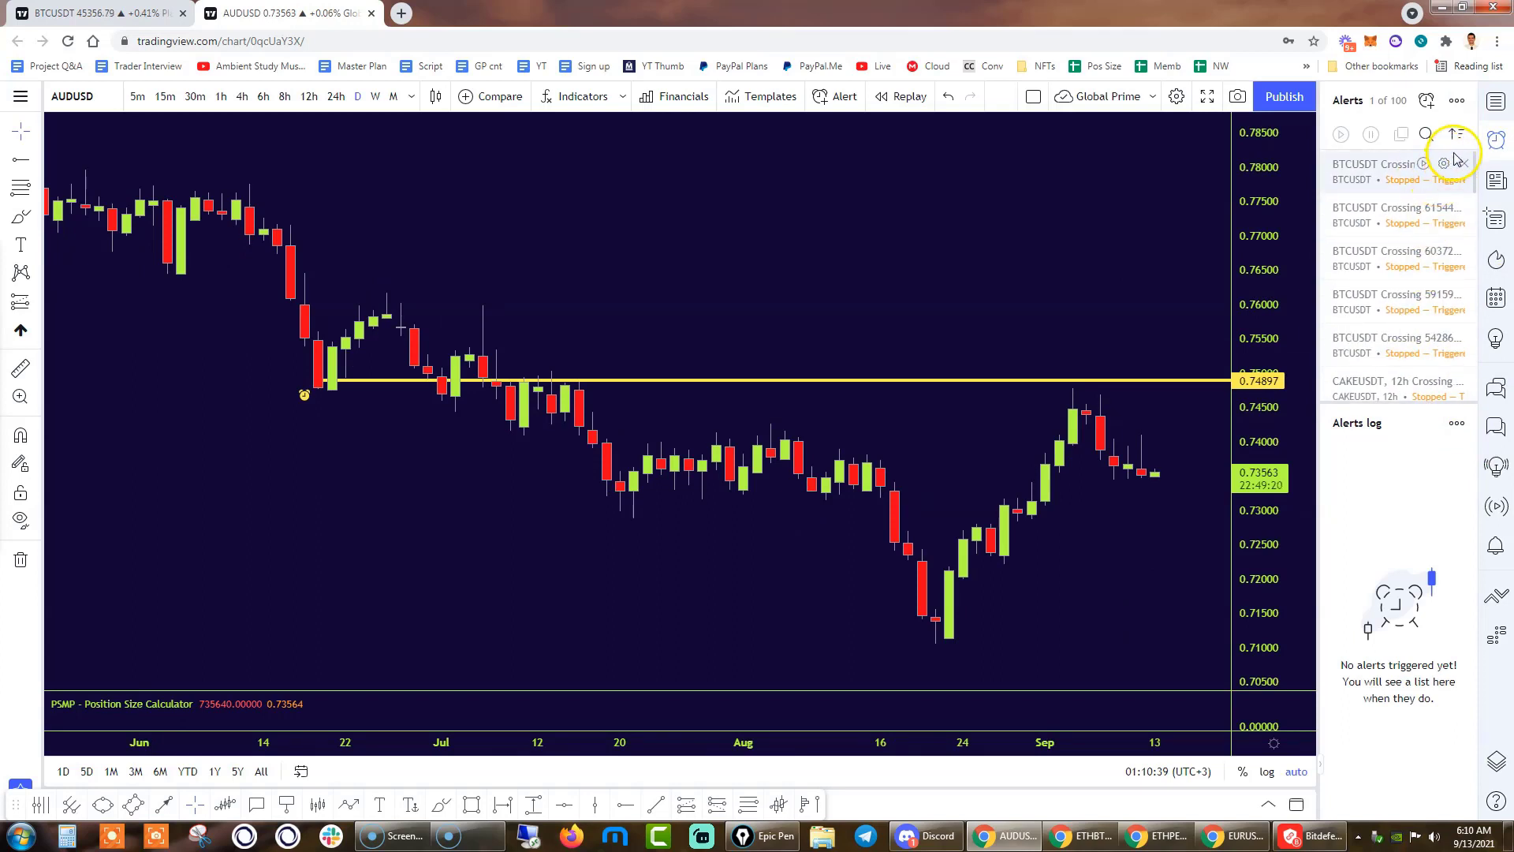
click(1459, 103)
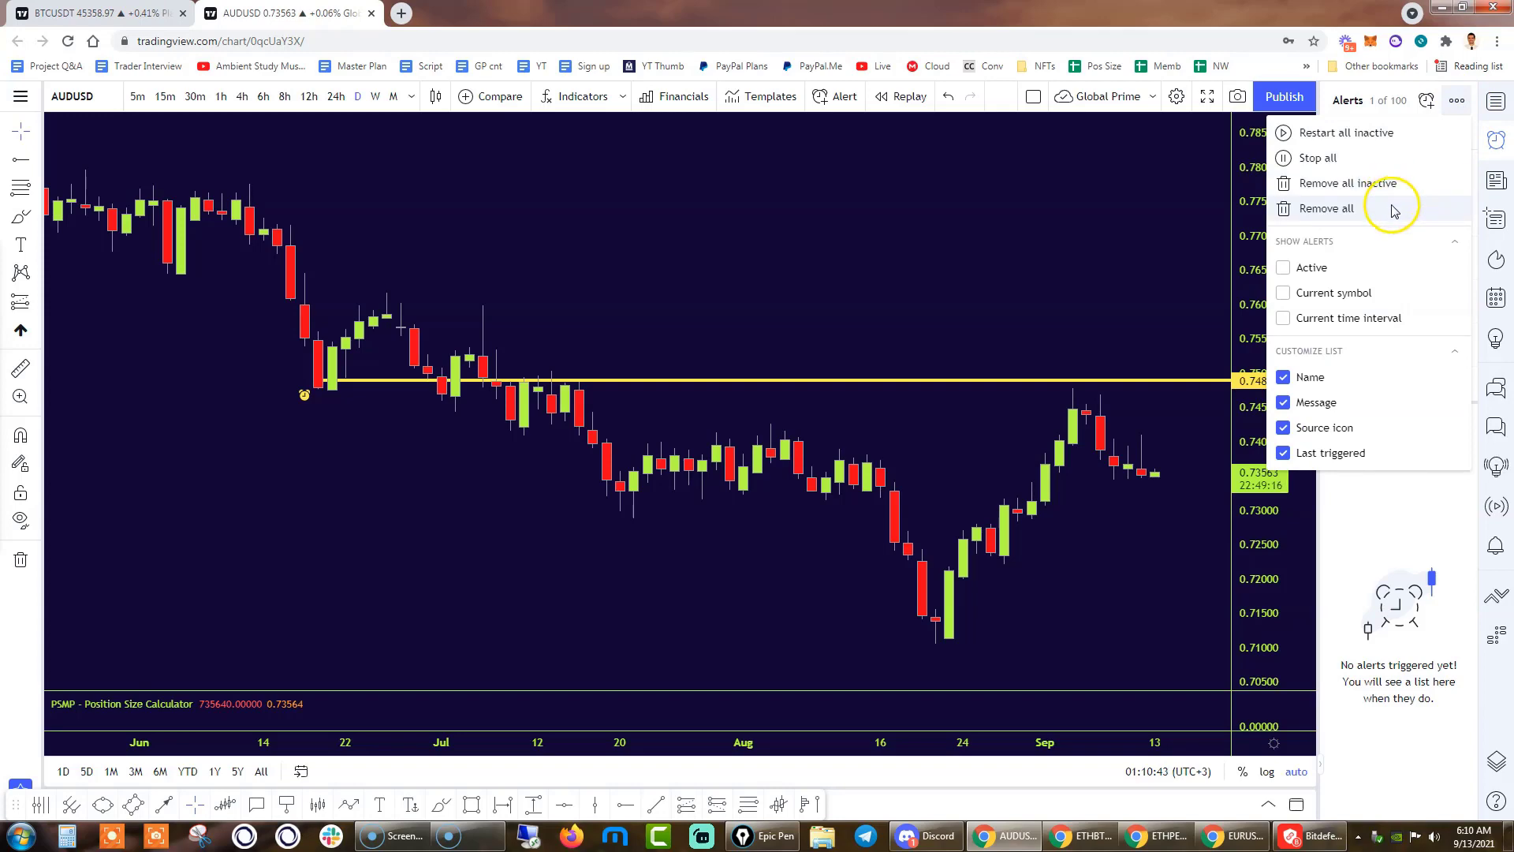
key(Escape)
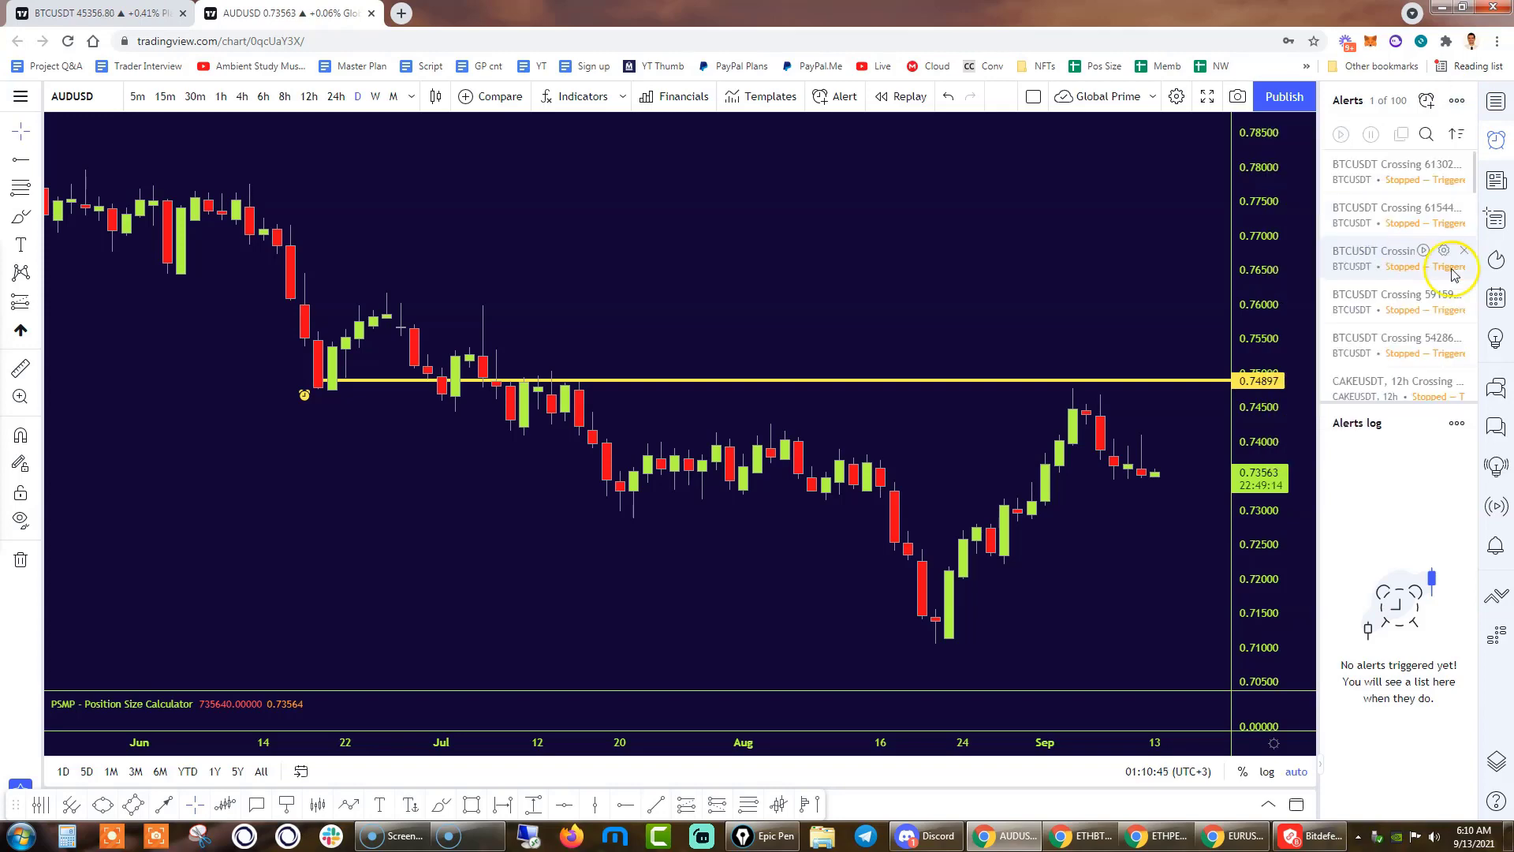
click(1464, 251)
click(874, 497)
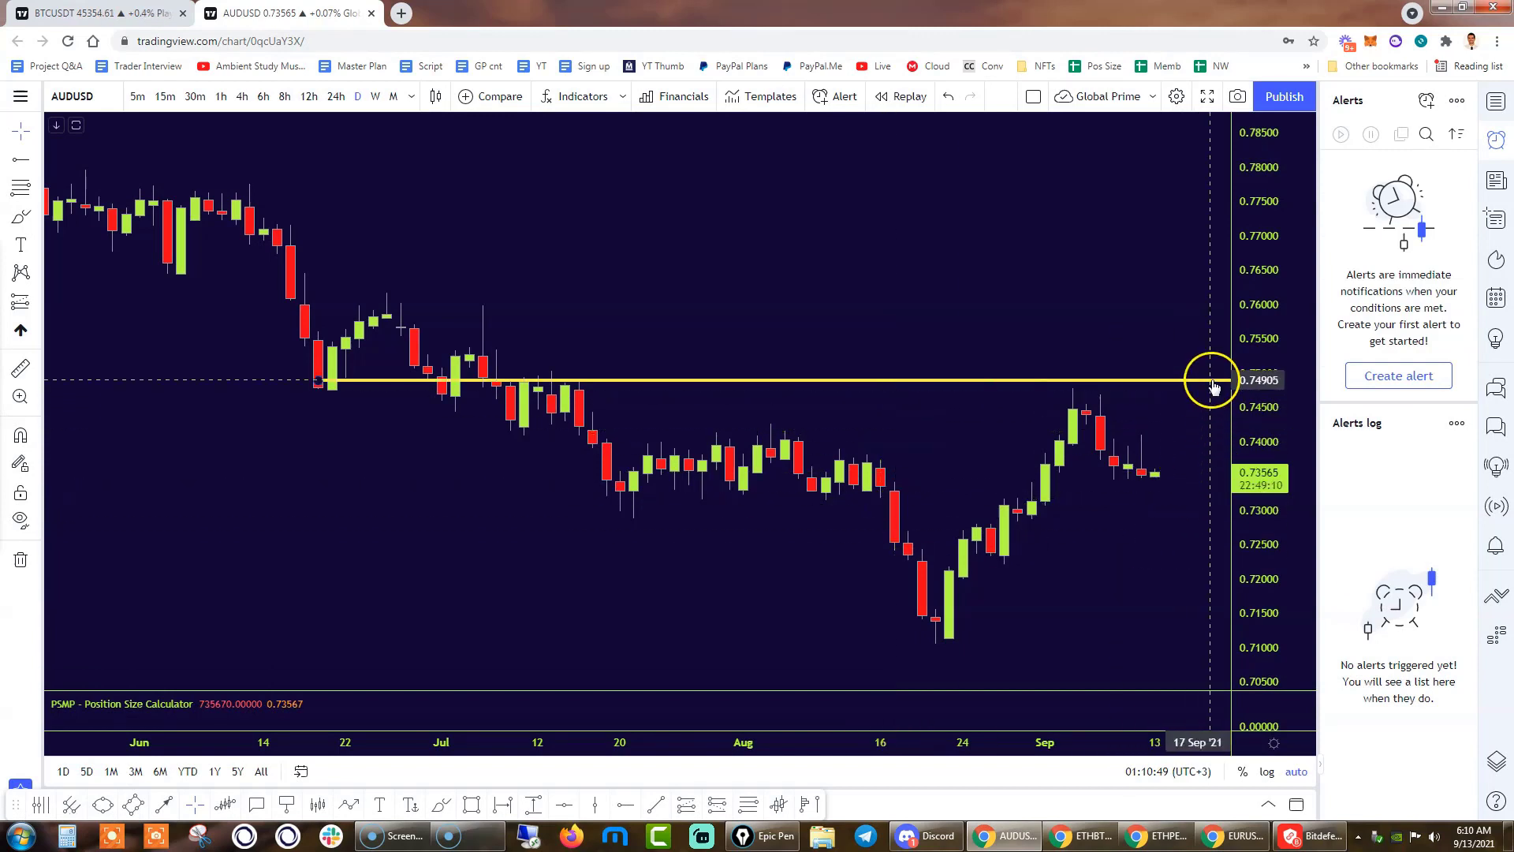
Step: Create an Only Once alert for AUDUSD crossing the horizontal ray, with app notification and pop-up enabled
right_click(1193, 382)
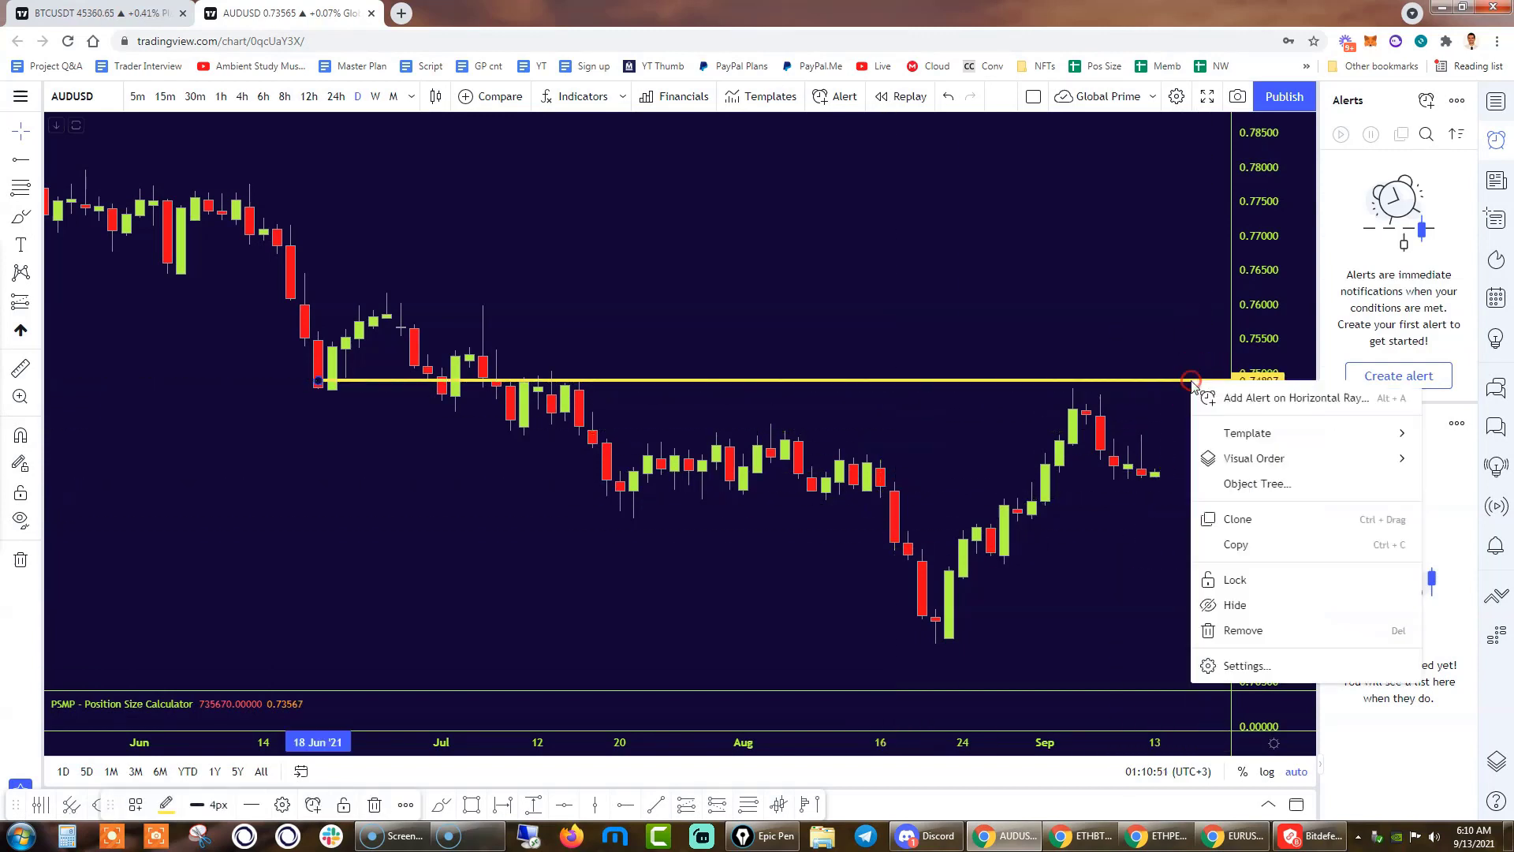
click(1254, 399)
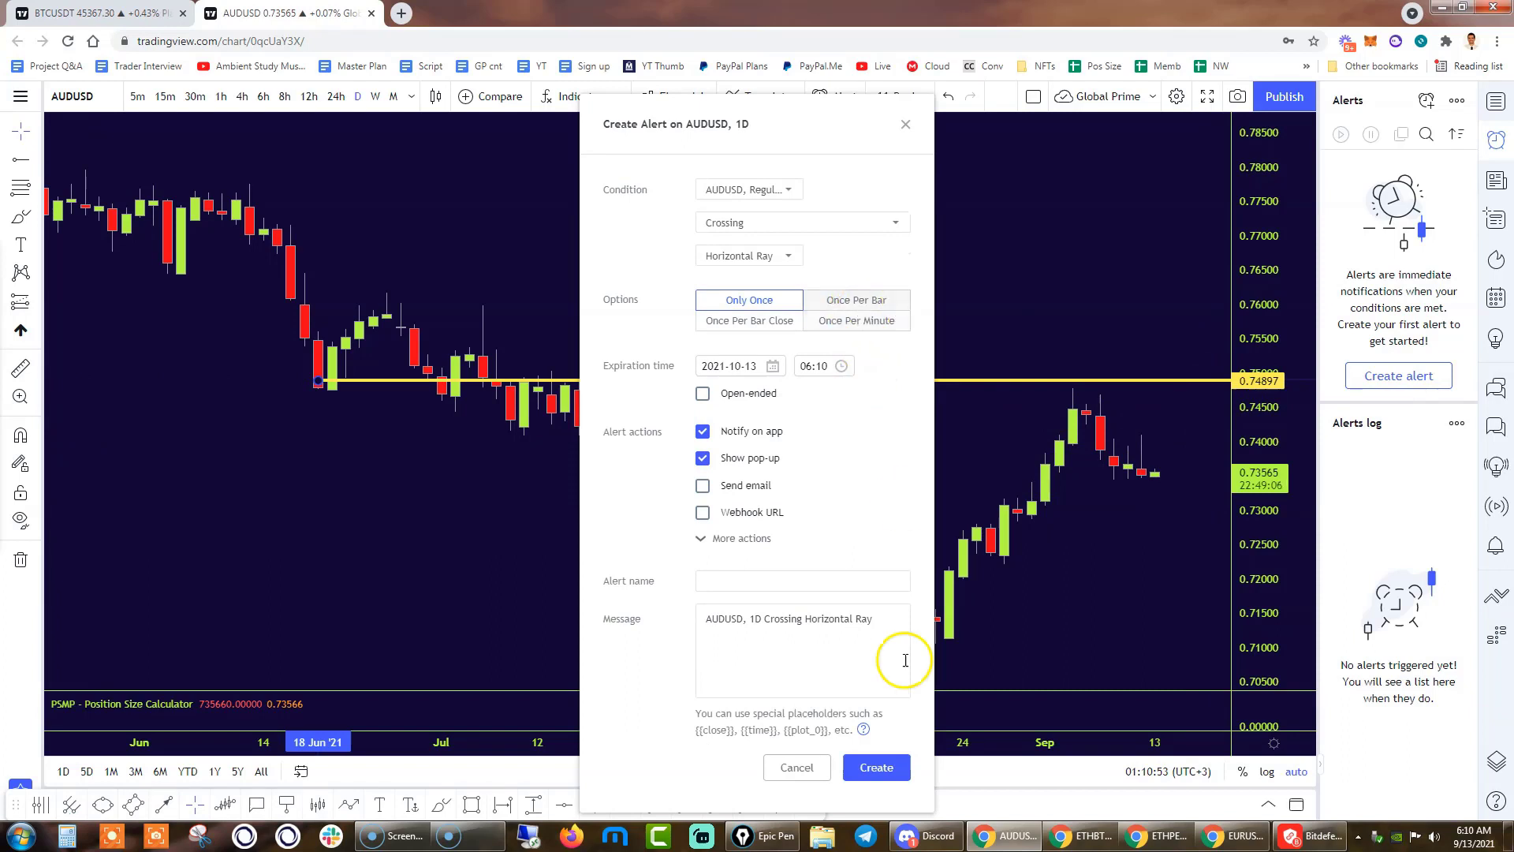
click(873, 767)
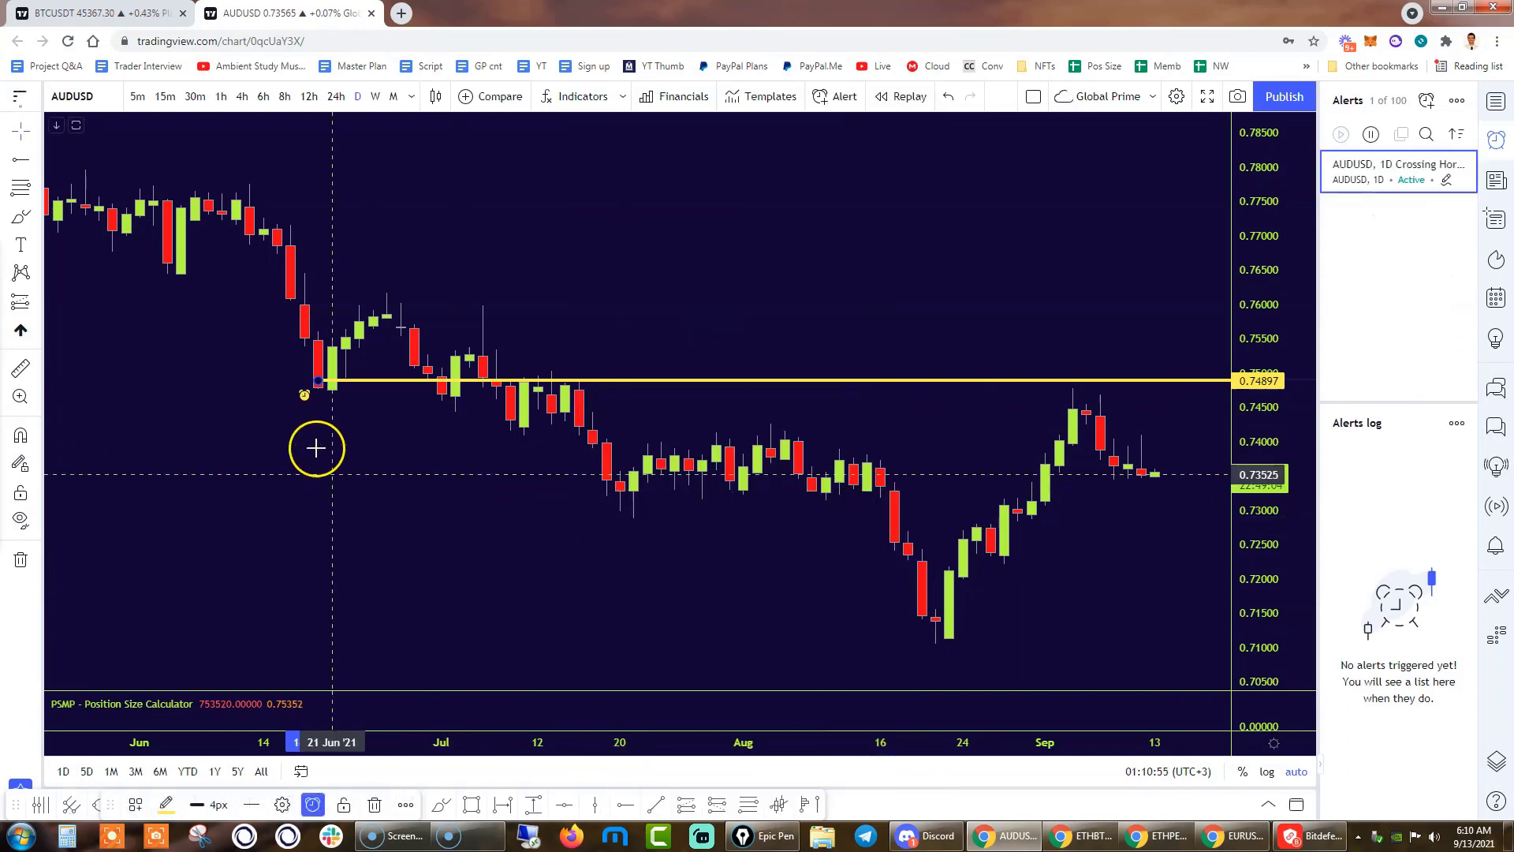
click(304, 401)
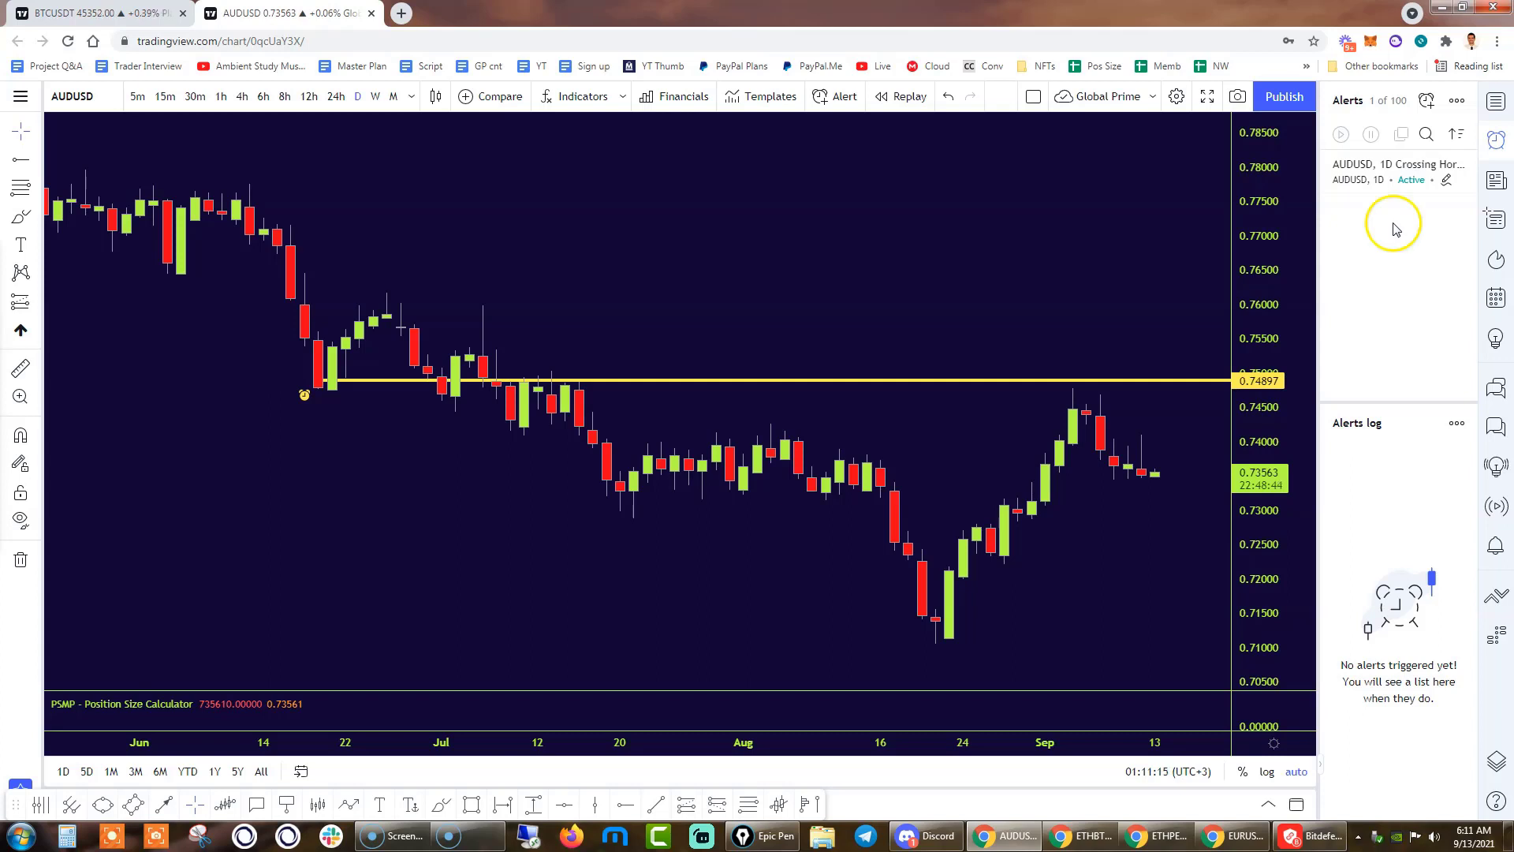
Step: Look over the bulk restart, stop and remove options for the alerts, leaving them unapplied
click(1496, 139)
click(1456, 100)
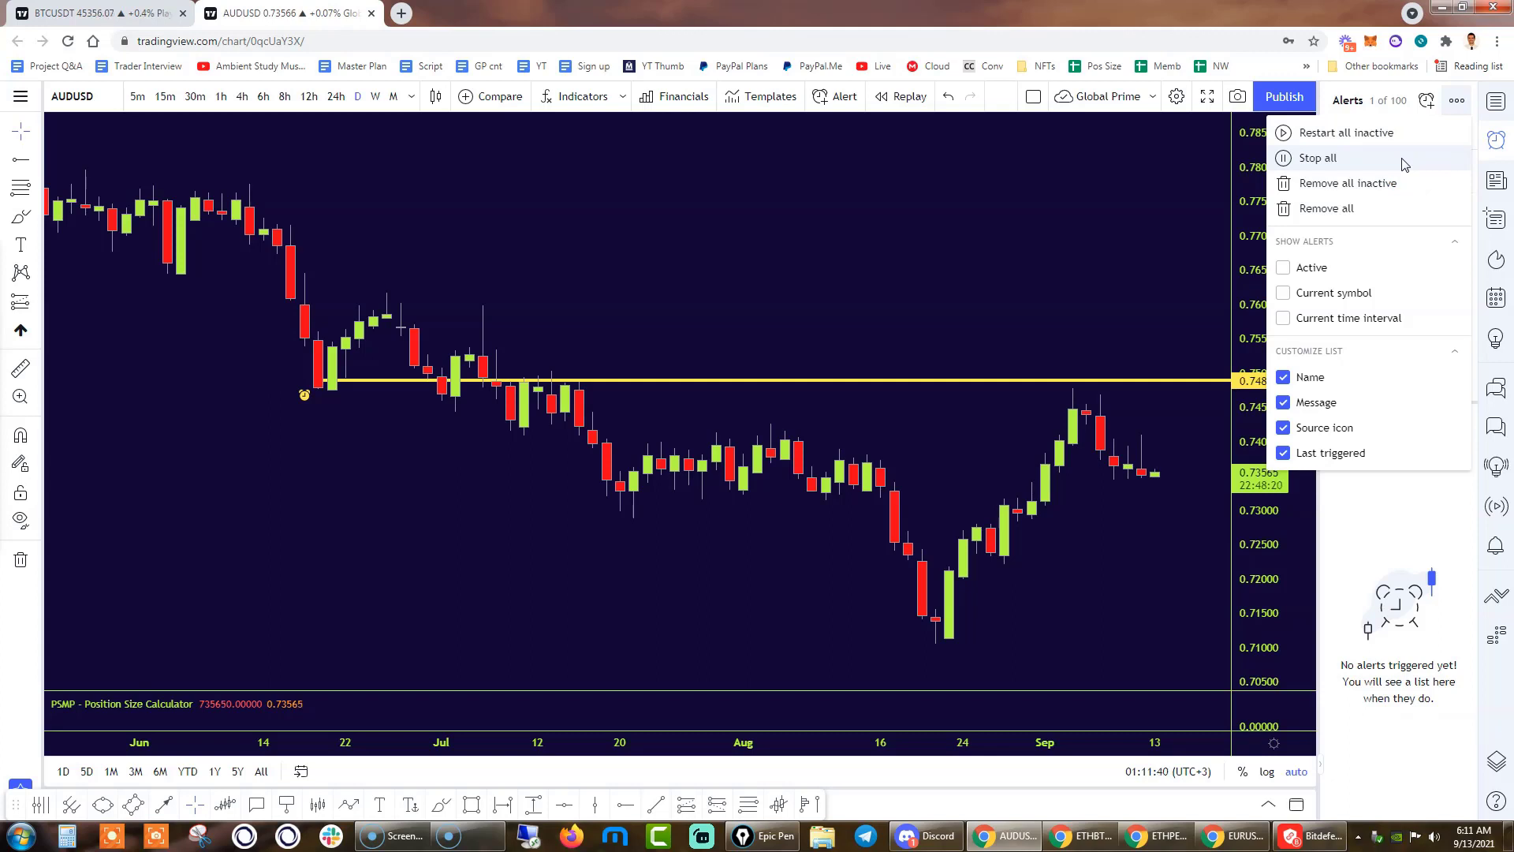
click(1200, 510)
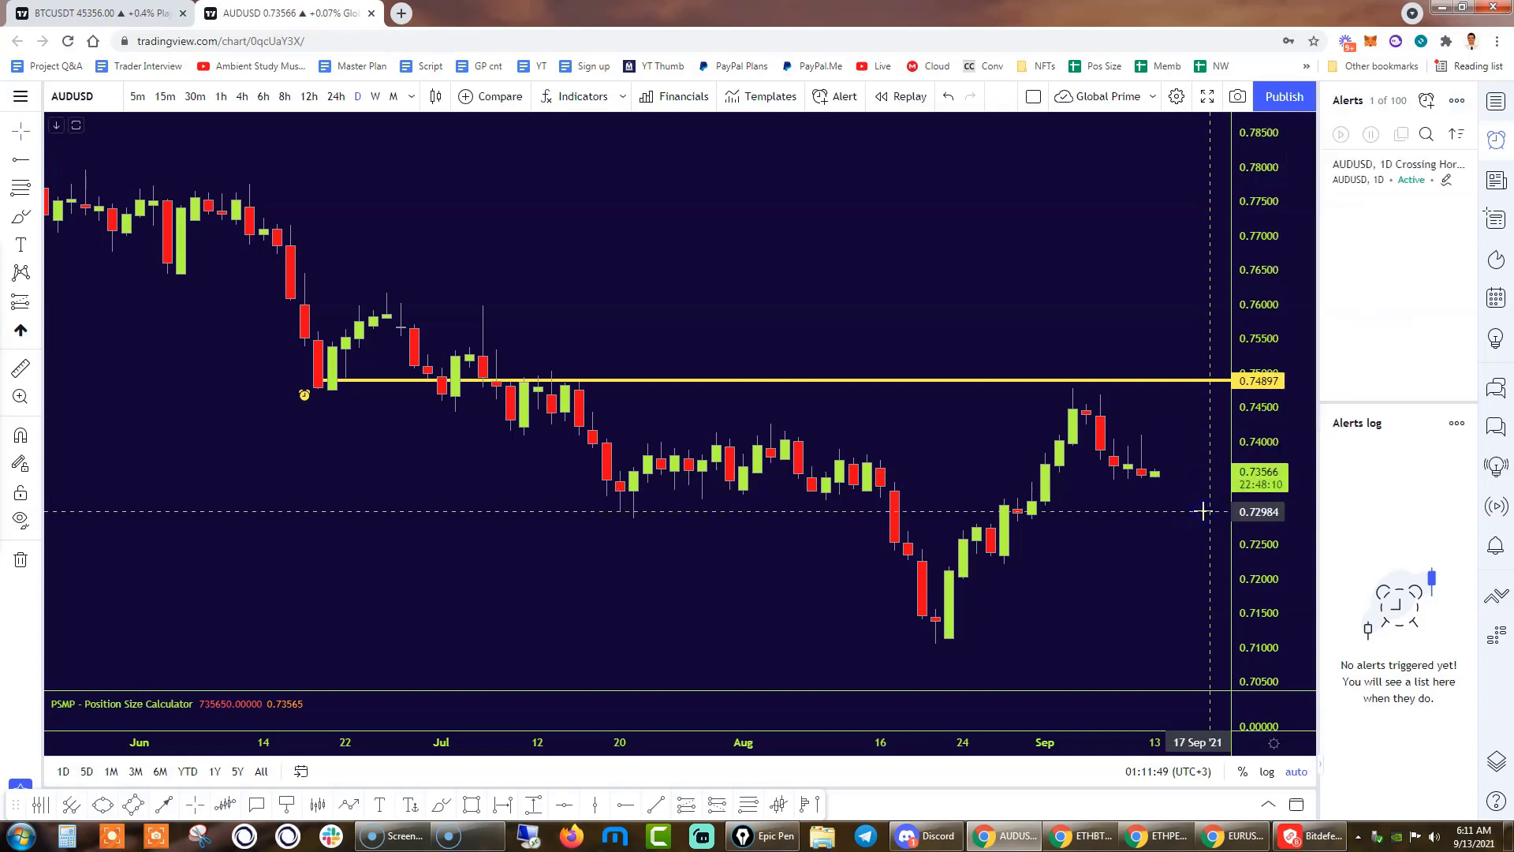